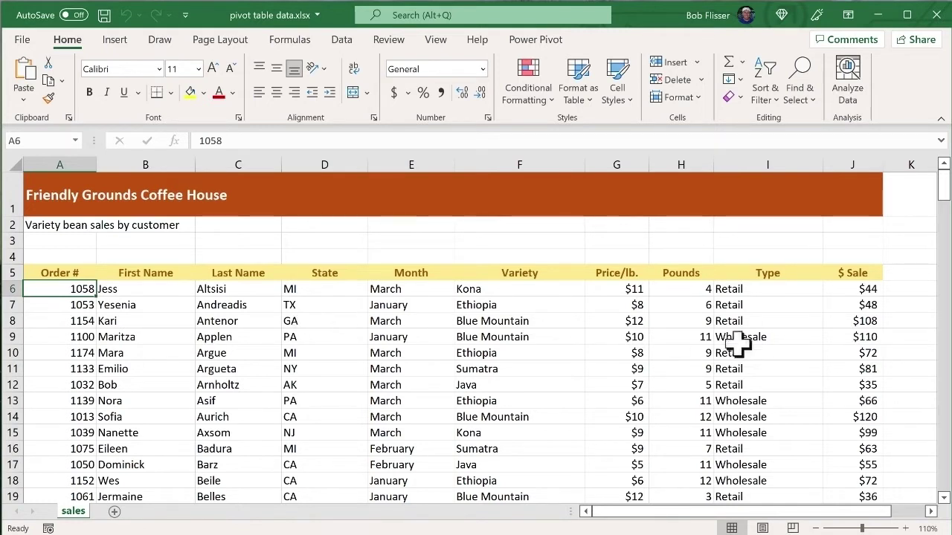
- Format the sales data in A5:J204 as a table with headers, using the first blue style of the Medium group
mouse_move(947, 186)
left_mouse_down()
mouse_move(949, 405)
mouse_move(936, 488)
mouse_move(943, 178)
left_mouse_up()
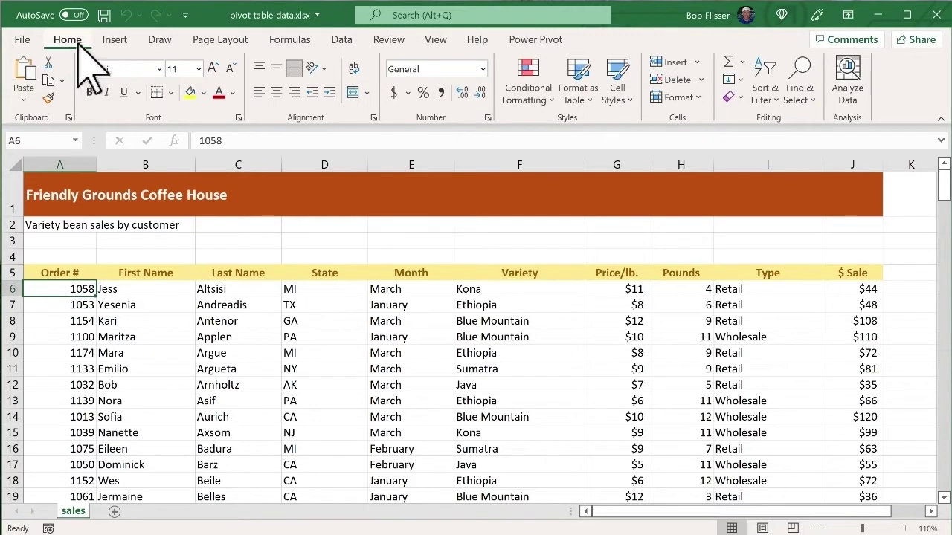
left_click(591, 102)
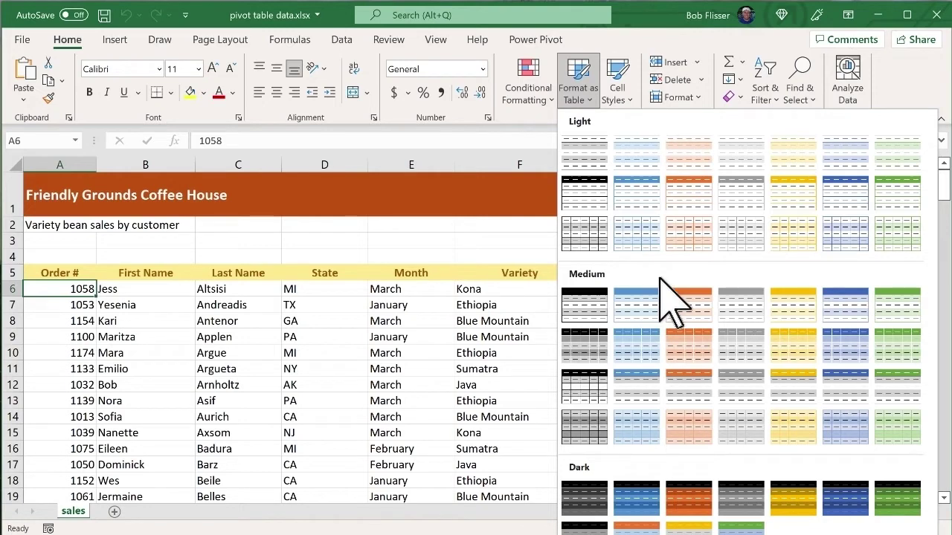
left_click(635, 305)
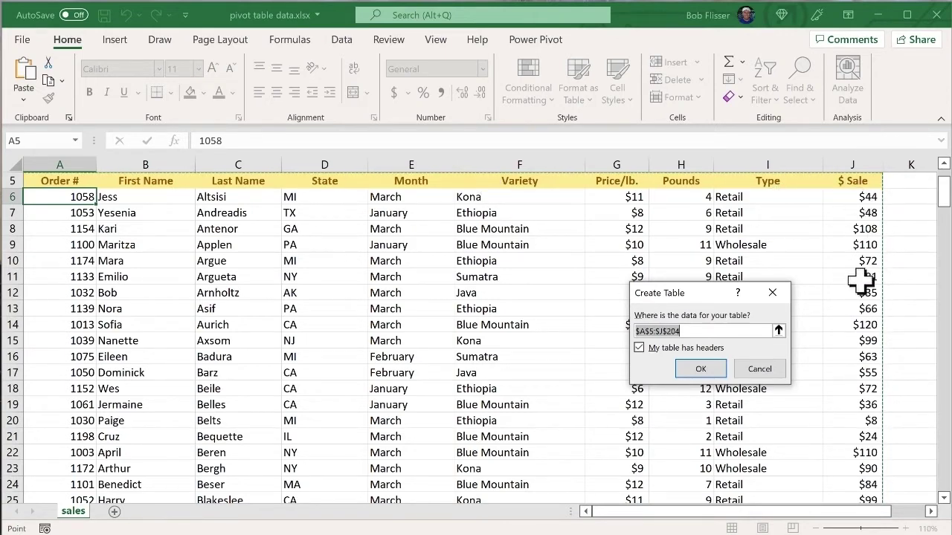
left_click_drag(942, 194, 941, 492)
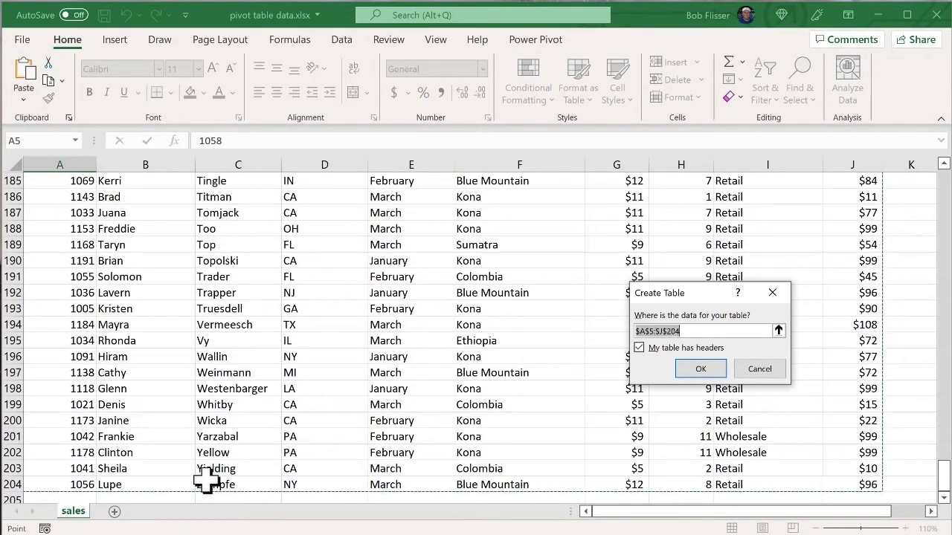
left_click_drag(937, 477, 939, 178)
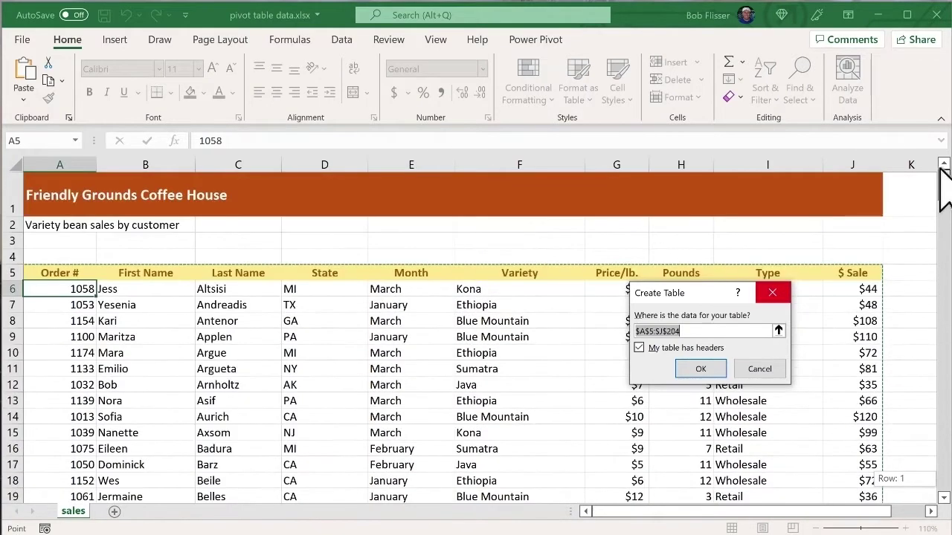
left_click(701, 370)
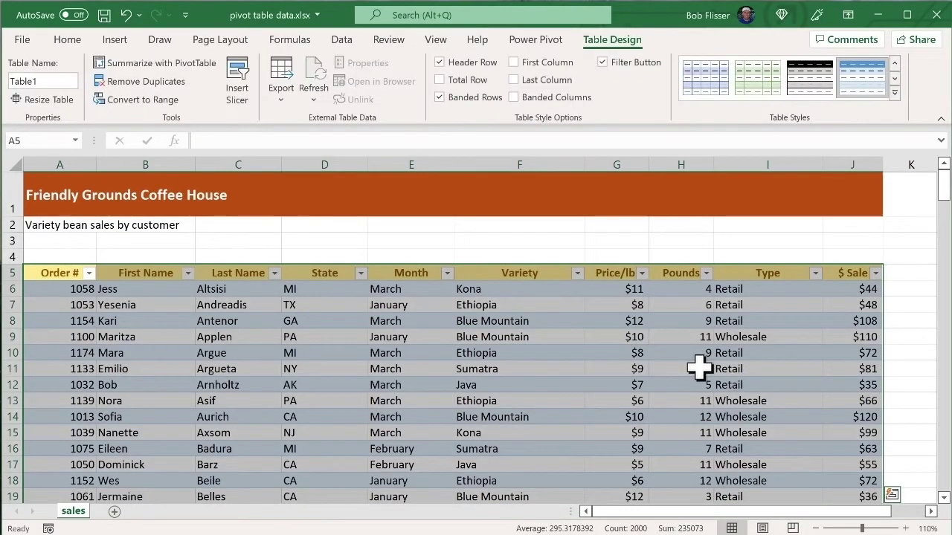
left_click(549, 367)
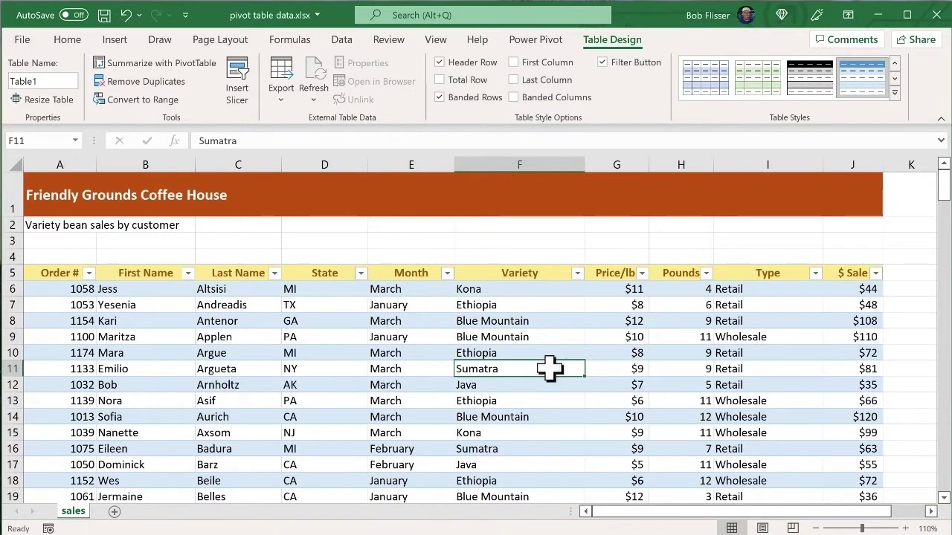
- Examine the sorting and filtering options of the table's Variety column, leaving them unapplied
left_click(578, 274)
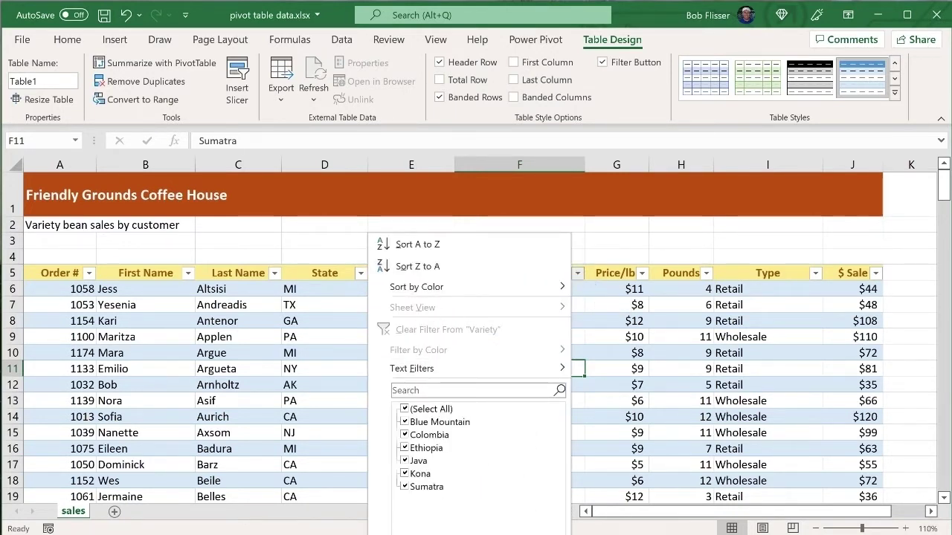
key("Escape")
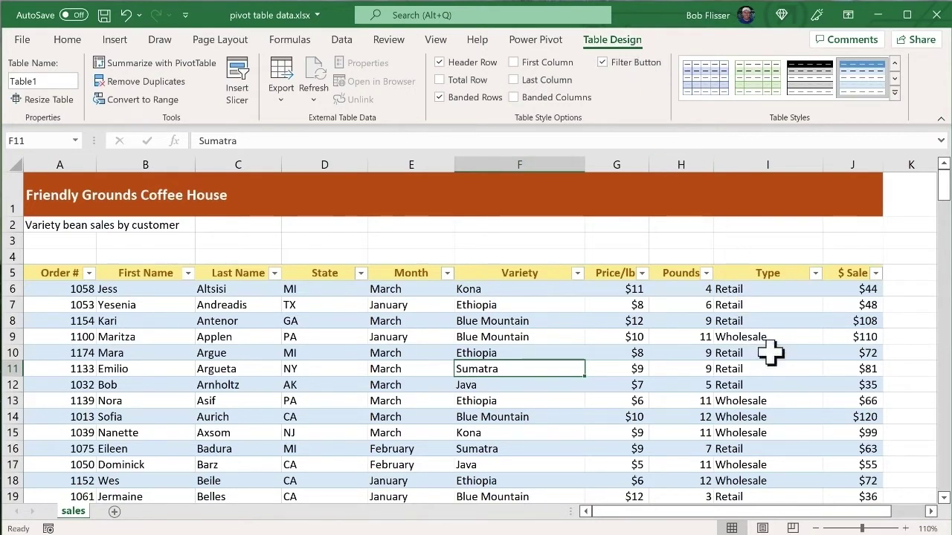
left_click(912, 302)
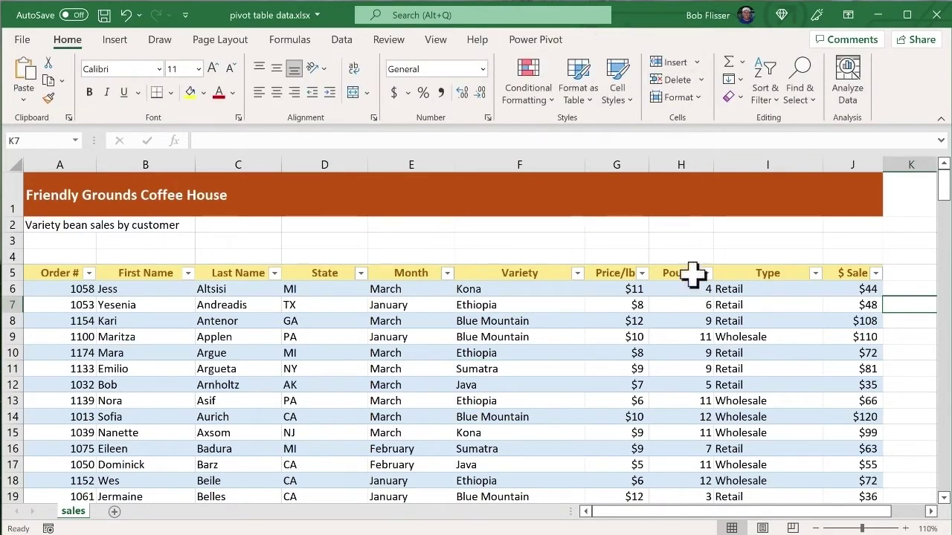
- Rename the sales data table as orders
left_click(595, 352)
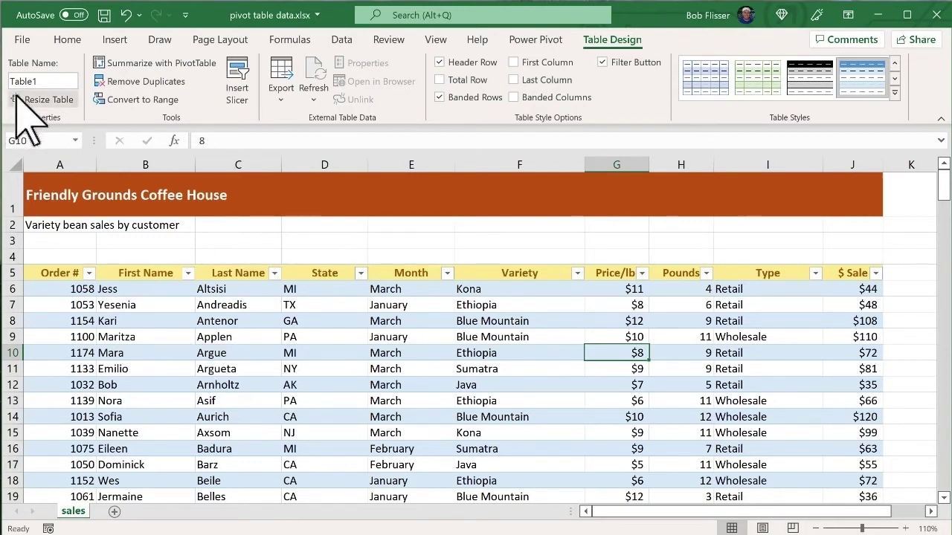
left_click(58, 81)
key("BackSpace")
type("orders")
key("Return")
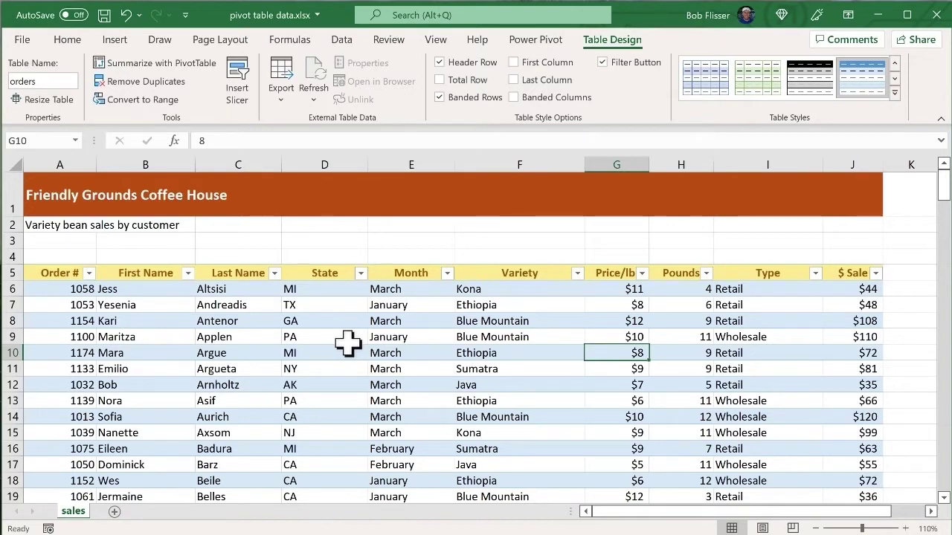
- Create a PivotTable from the orders table and place it on a new worksheet
left_click(115, 39)
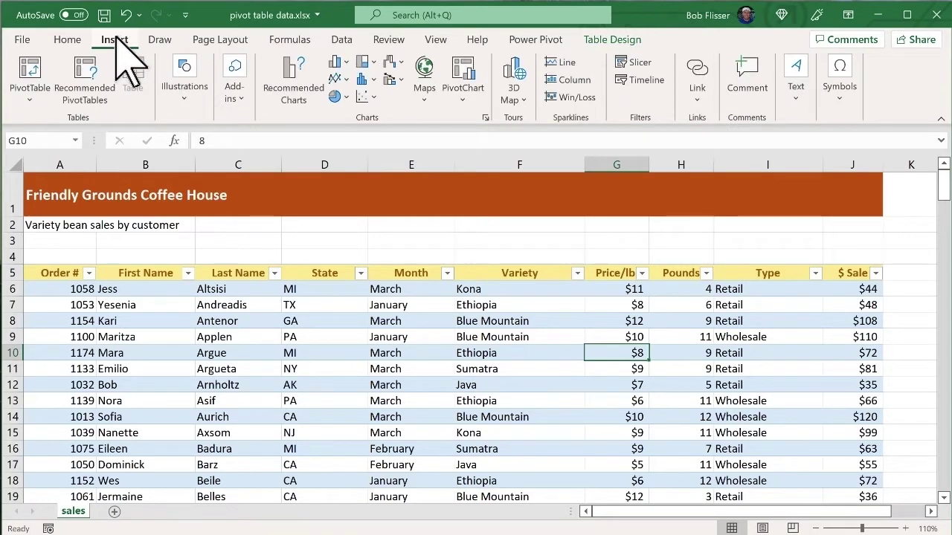
left_click(632, 44)
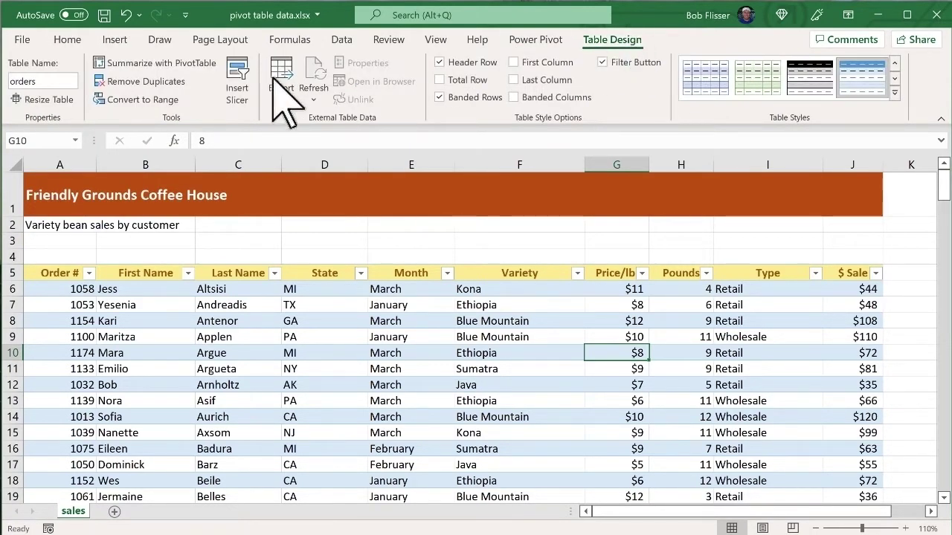
left_click(186, 64)
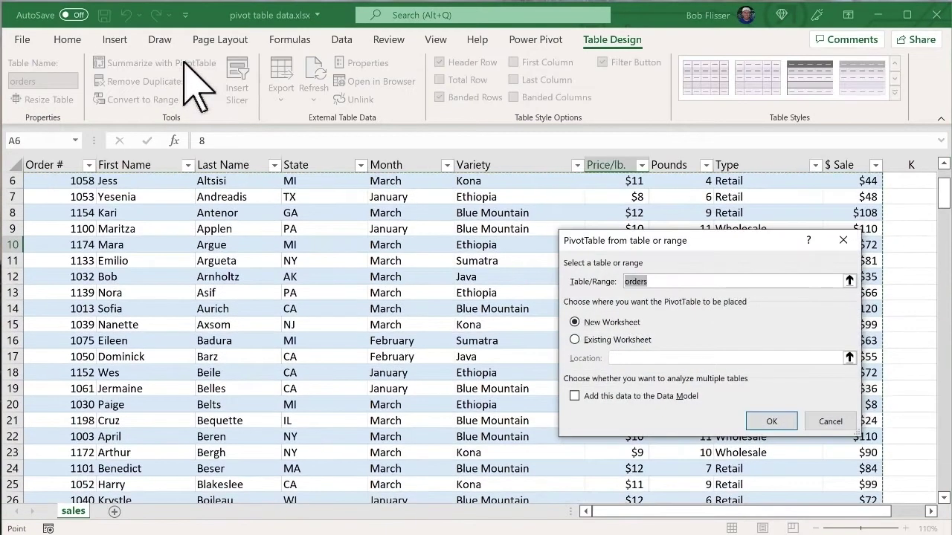
left_click(672, 281)
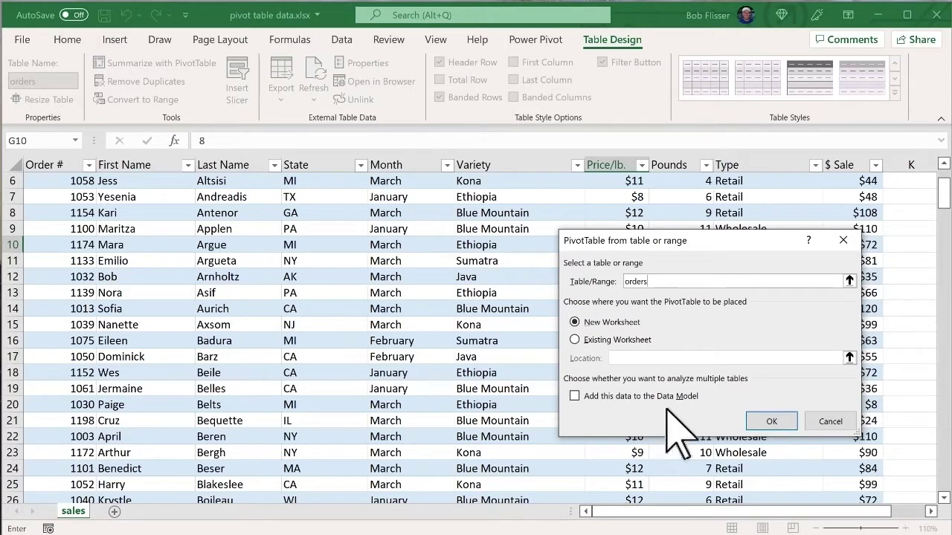
left_click(771, 420)
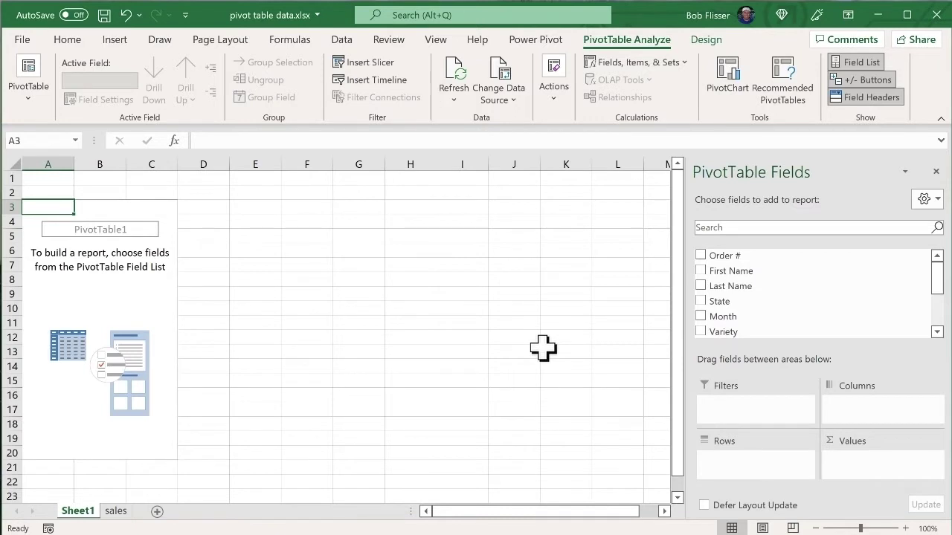
- Rename the new PivotTable worksheet as PT
left_click(116, 511)
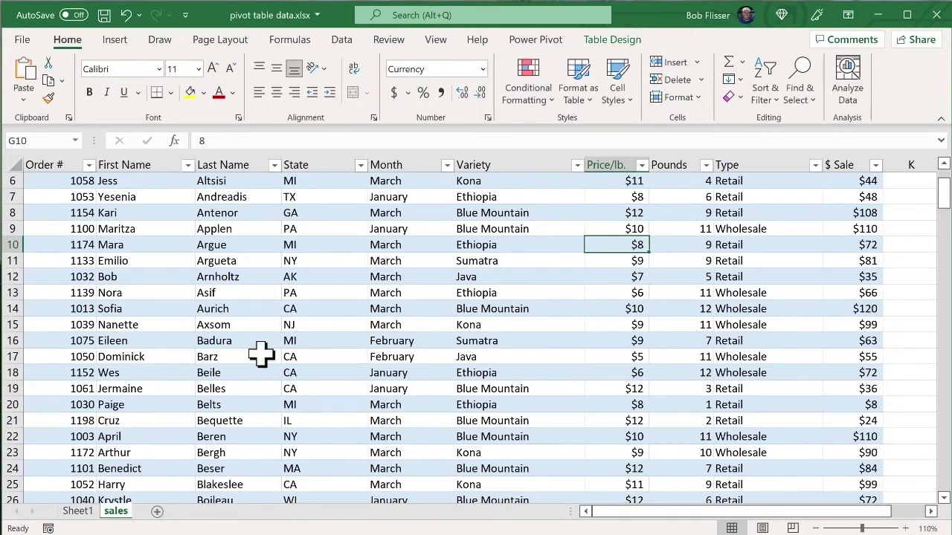
left_click(79, 511)
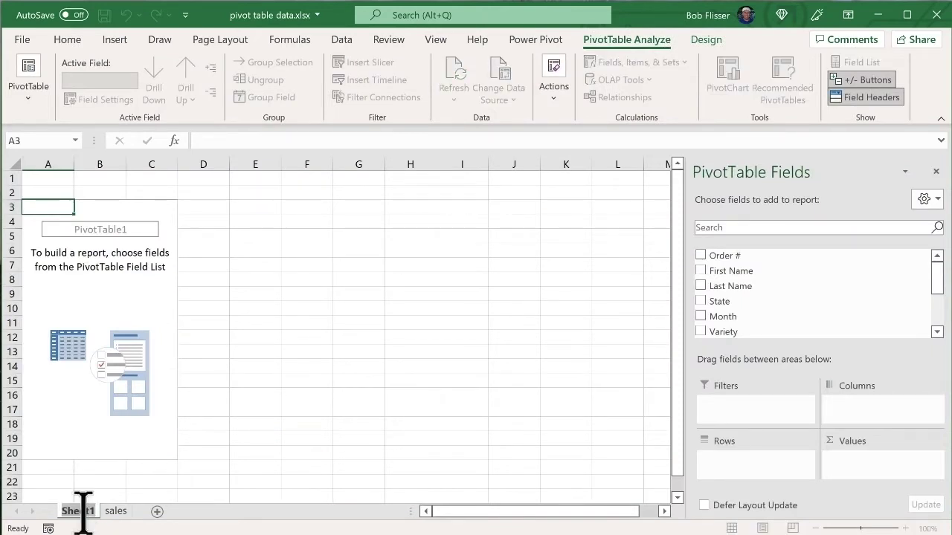
type("PT")
key("Return")
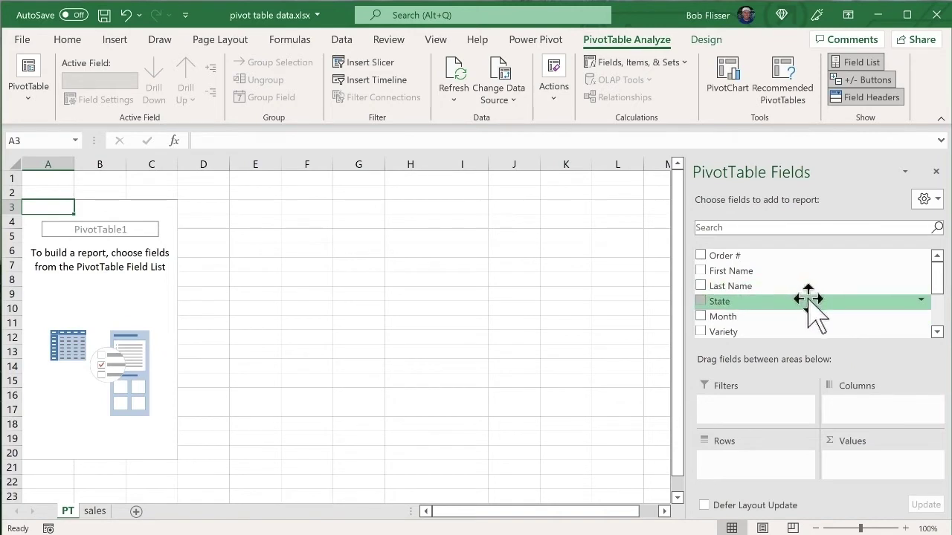
- Add the Month field to the rows area of the PivotTable
scroll(808, 299, "down", 1)
scroll(808, 299, "down", 1)
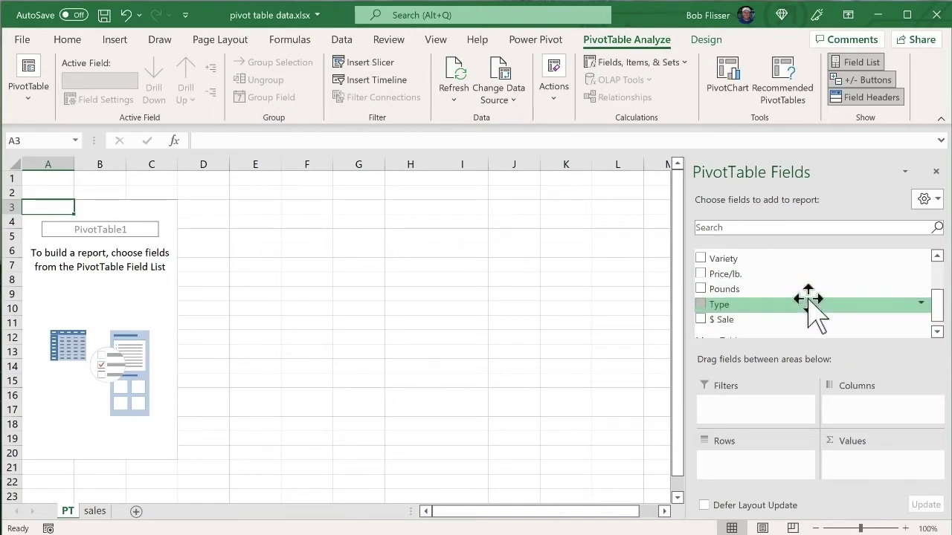
mouse_move(938, 306)
left_mouse_down()
mouse_move(942, 324)
mouse_move(937, 295)
left_mouse_up()
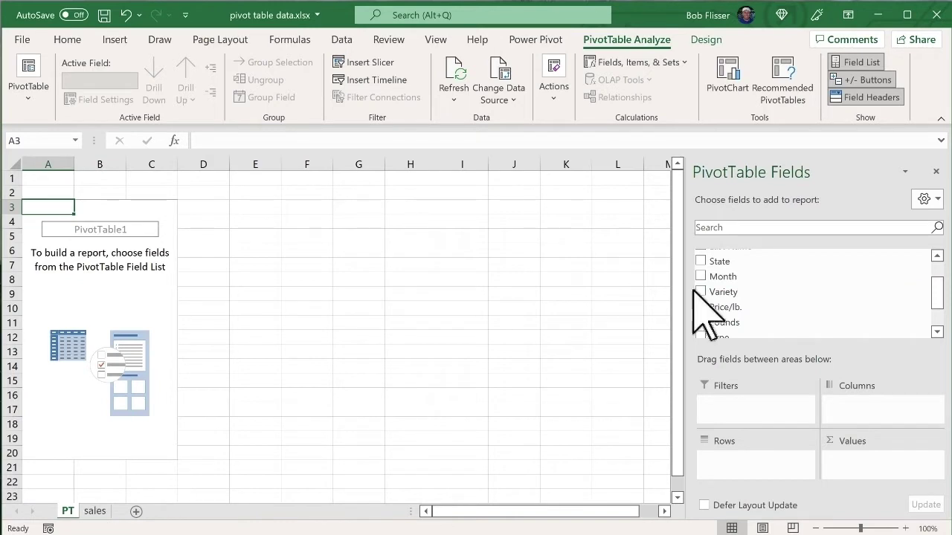
left_click_drag(939, 288, 937, 286)
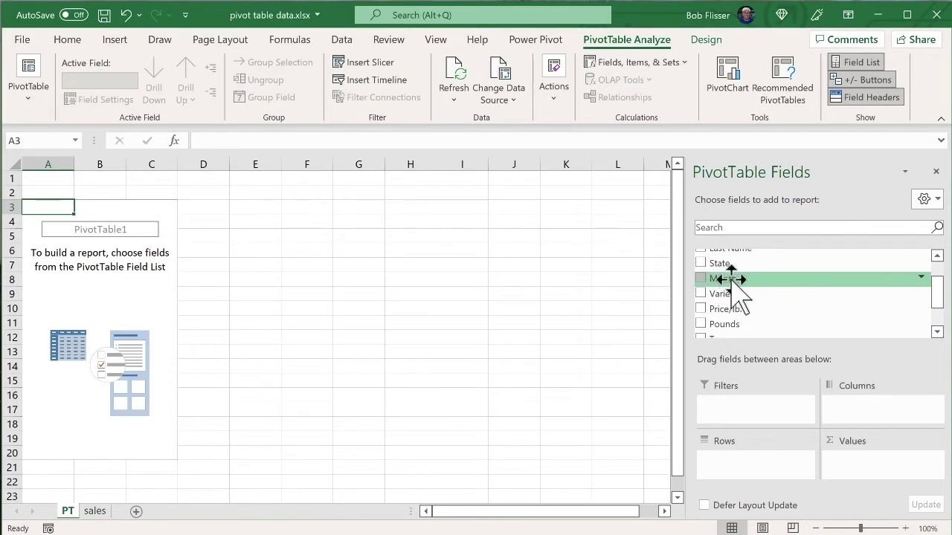
left_click_drag(733, 279, 758, 479)
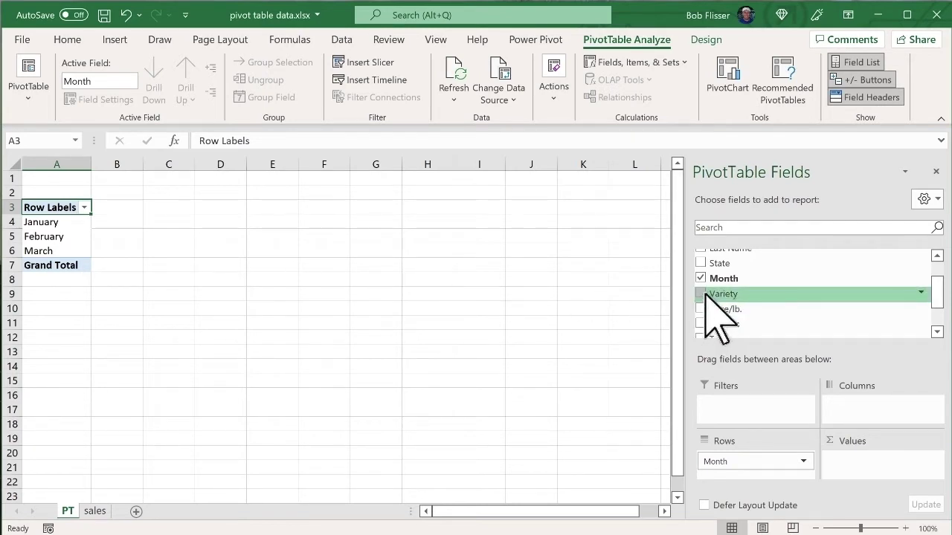
- Add the Variety field to the PivotTable's columns and the $ Sale field to its values
left_click_drag(718, 296, 866, 413)
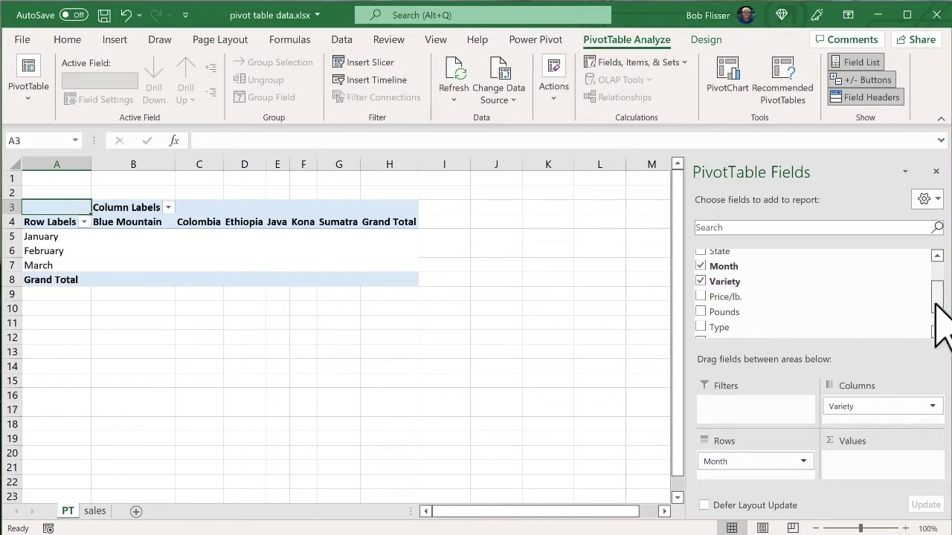
left_click_drag(938, 305, 937, 339)
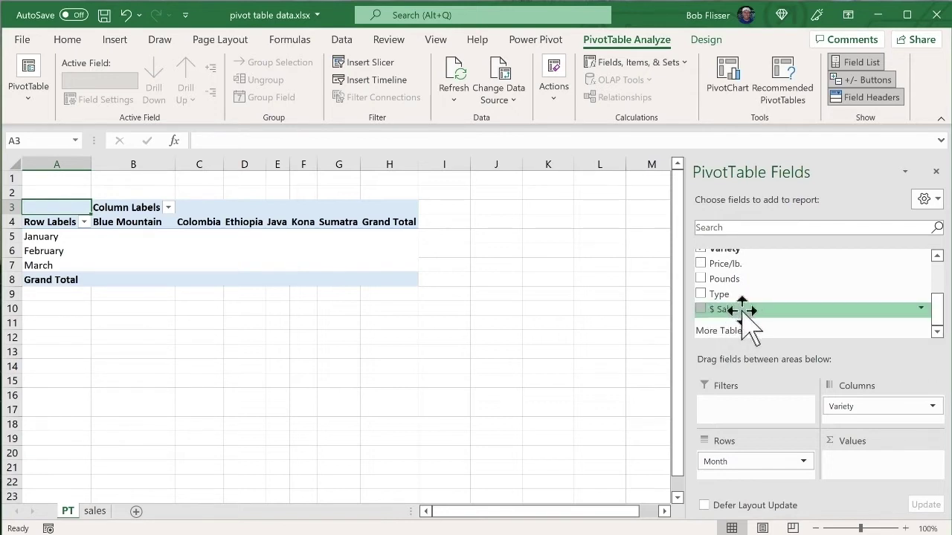
left_click_drag(744, 311, 868, 461)
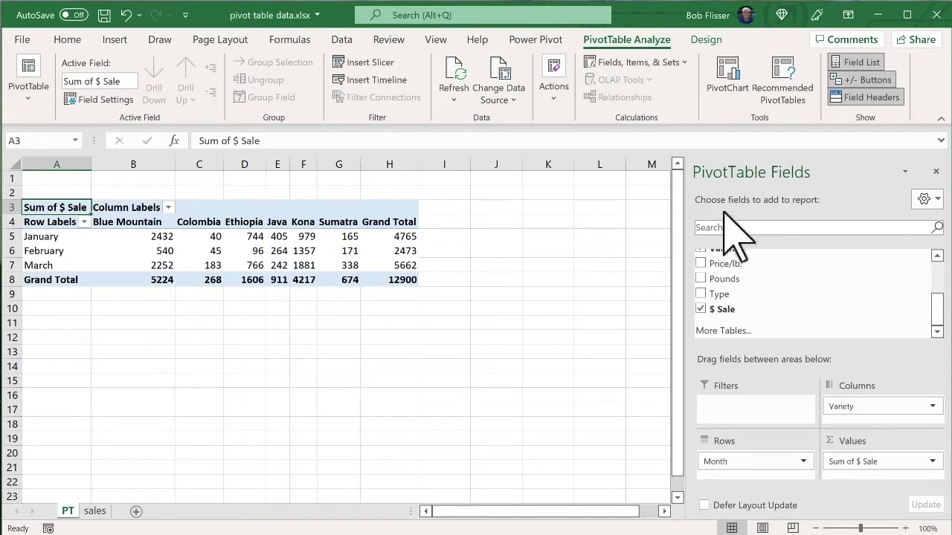
- Add the State and Type fields as report filters of the PivotTable
left_click_drag(938, 306, 929, 284)
left_click_drag(718, 288, 763, 423)
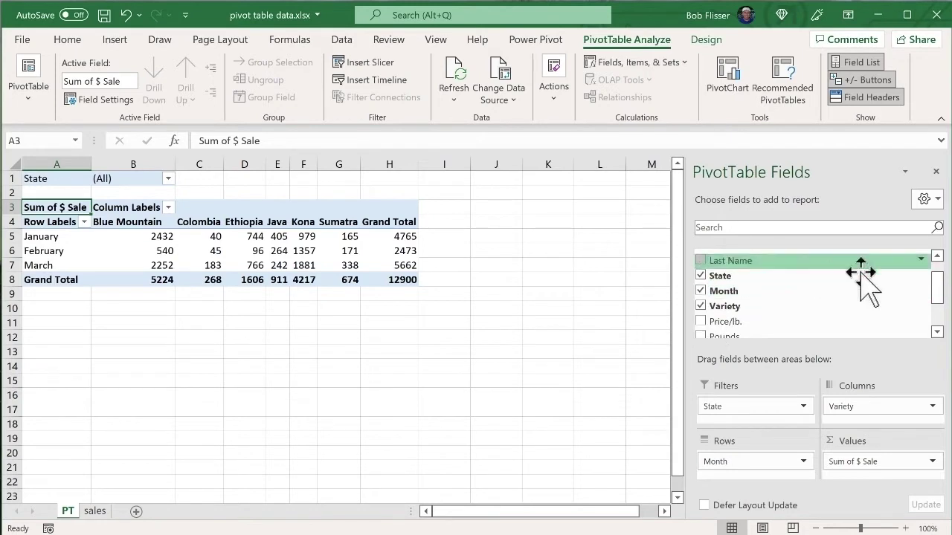
left_click_drag(939, 288, 945, 325)
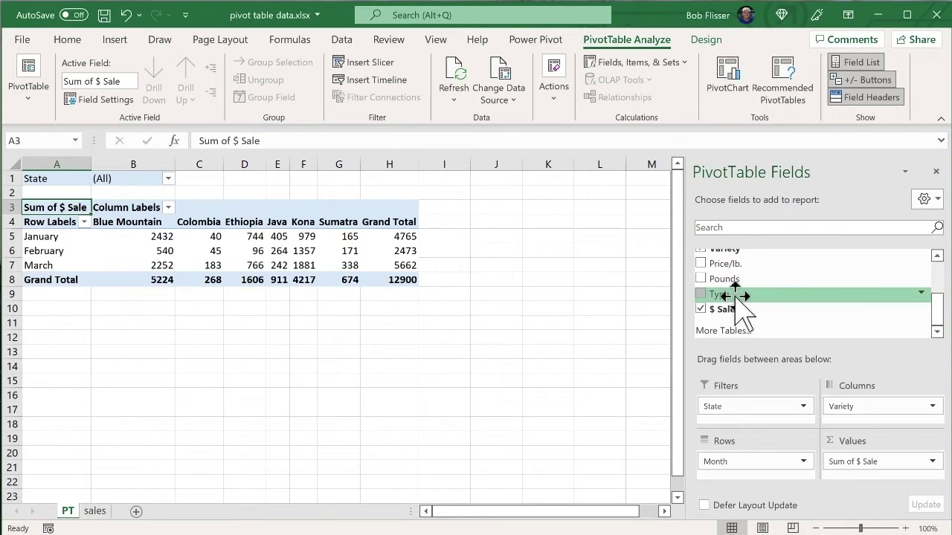
left_click_drag(735, 296, 745, 414)
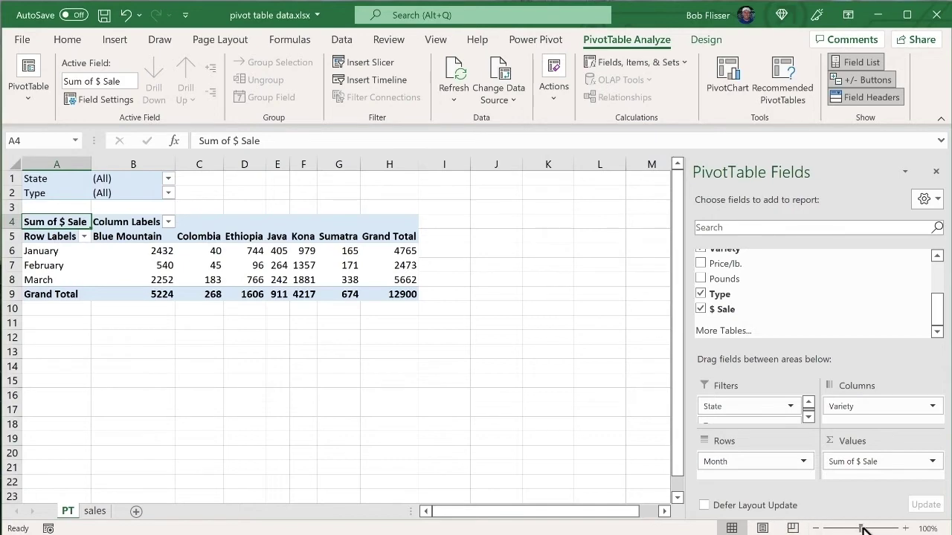
- Enlarge the PT worksheet to 145% zoom and select the January sales value for Colombia
left_click_drag(862, 528, 867, 528)
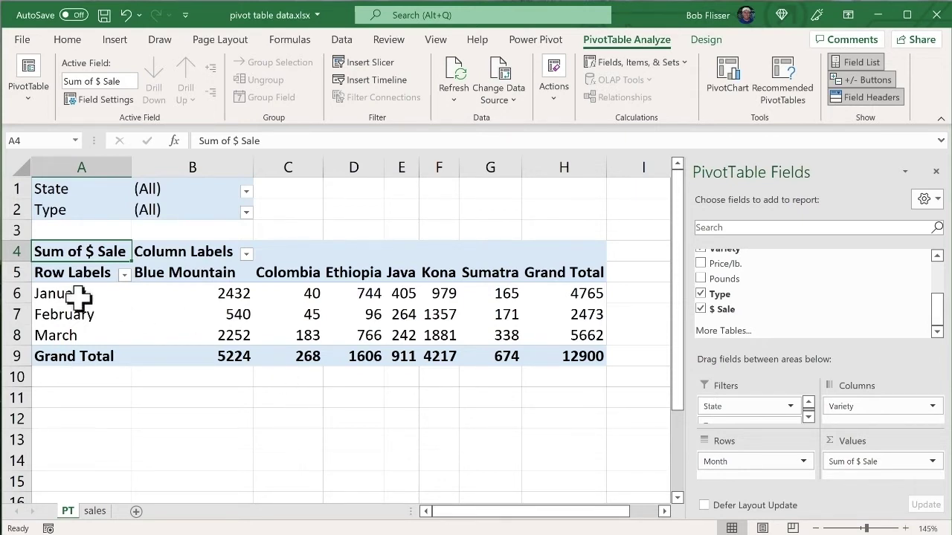
left_click(289, 293)
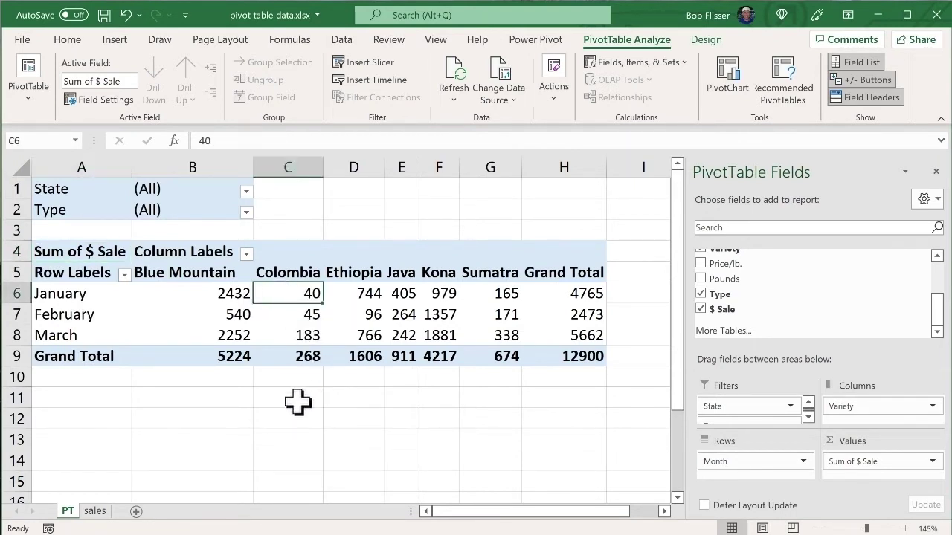
- On the sales sheet, view the filter choices of the Variety and Month columns without changing them
left_click(97, 511)
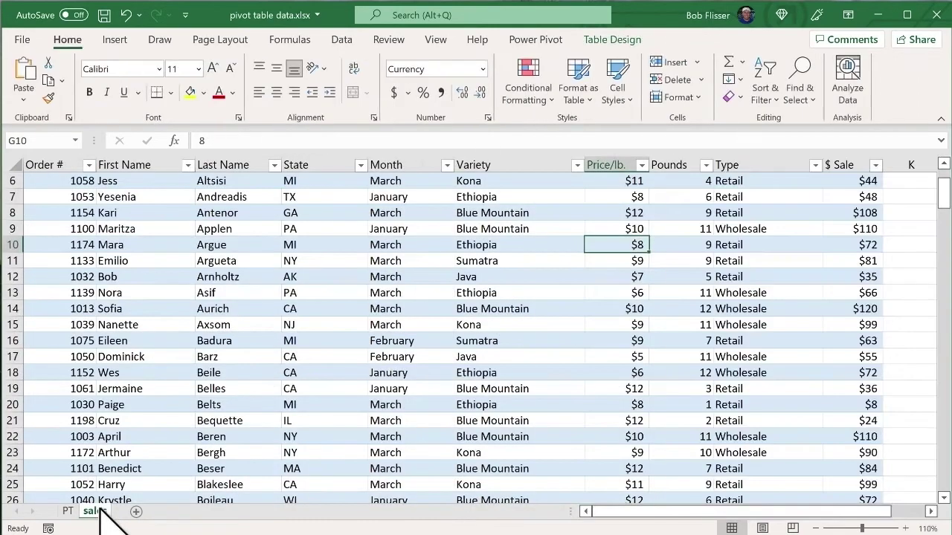
scroll(314, 282, "up", 1)
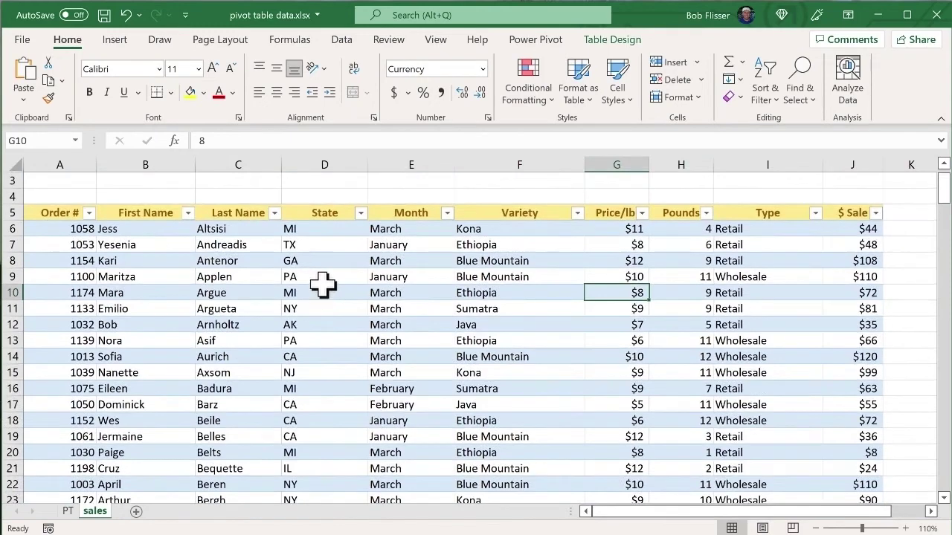
left_click(578, 212)
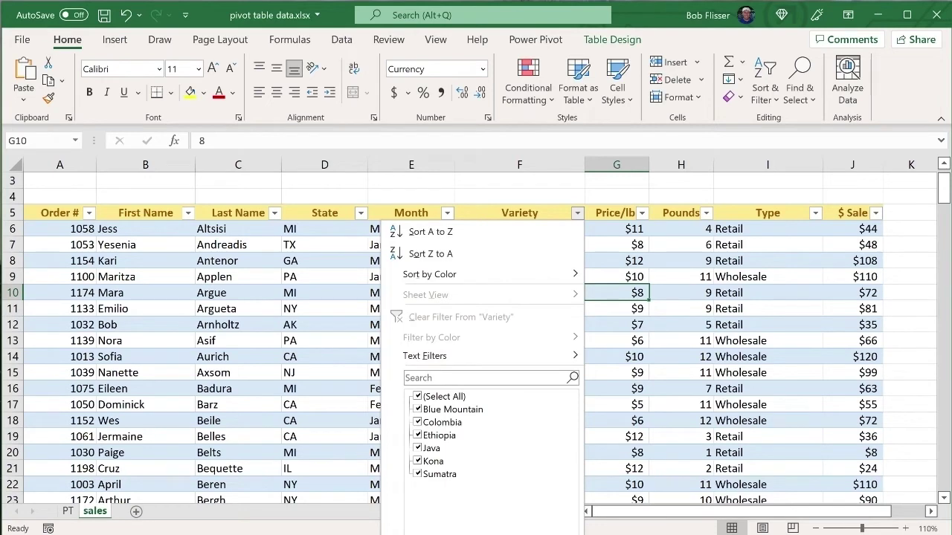
key("Escape")
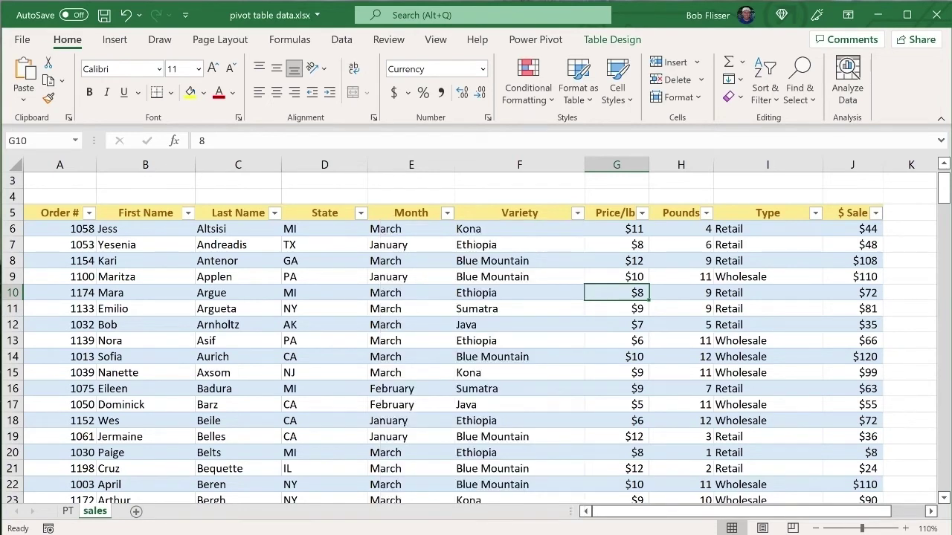
left_click(447, 214)
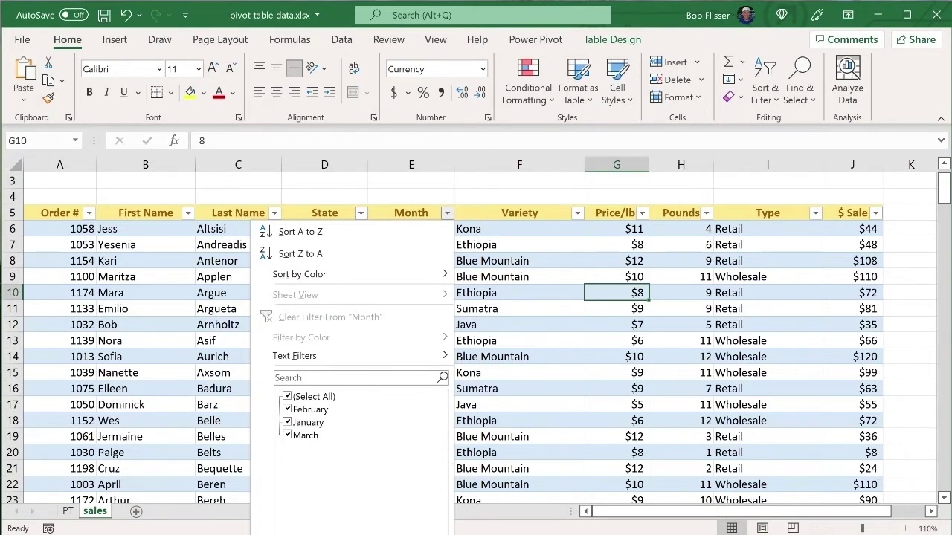
key("Escape")
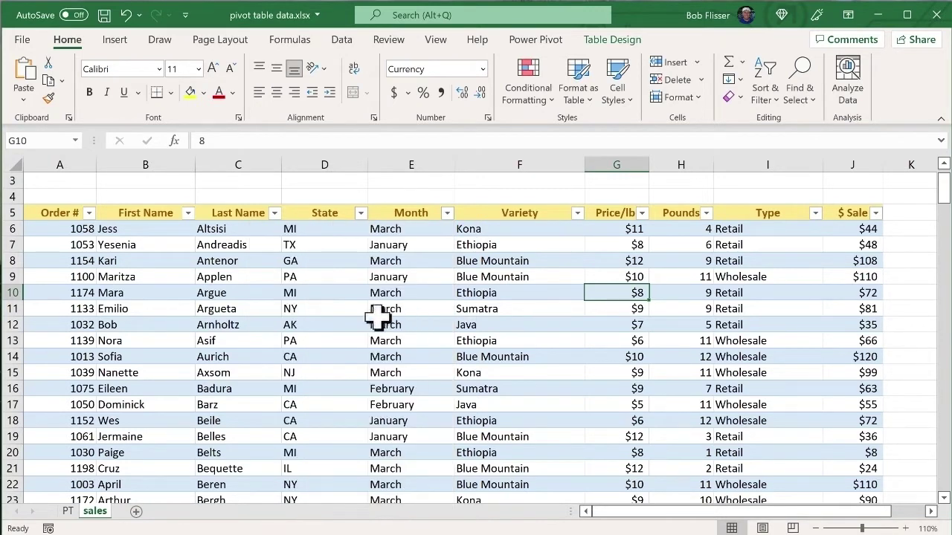
- Drill down into the PT sheet's January Colombia value to list its source records on a new sheet
left_click(66, 512)
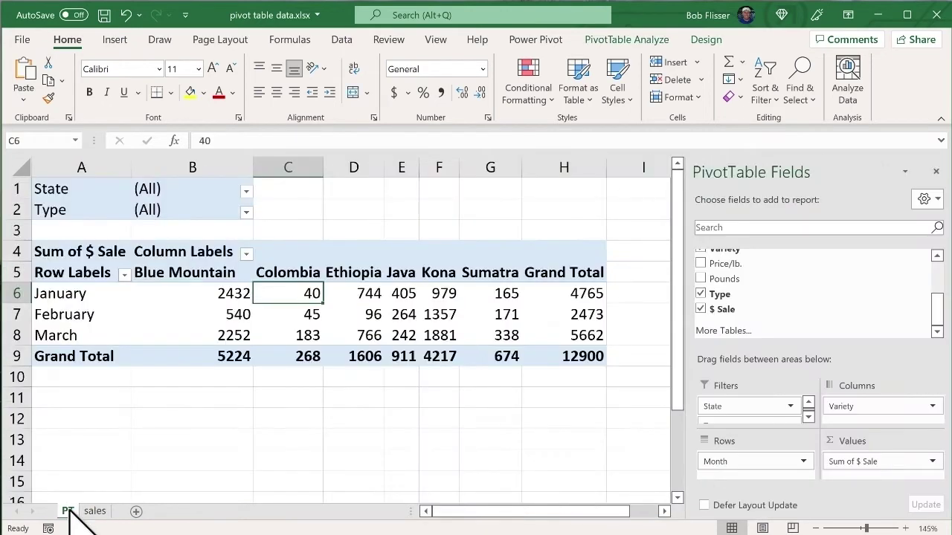
double_click(291, 295)
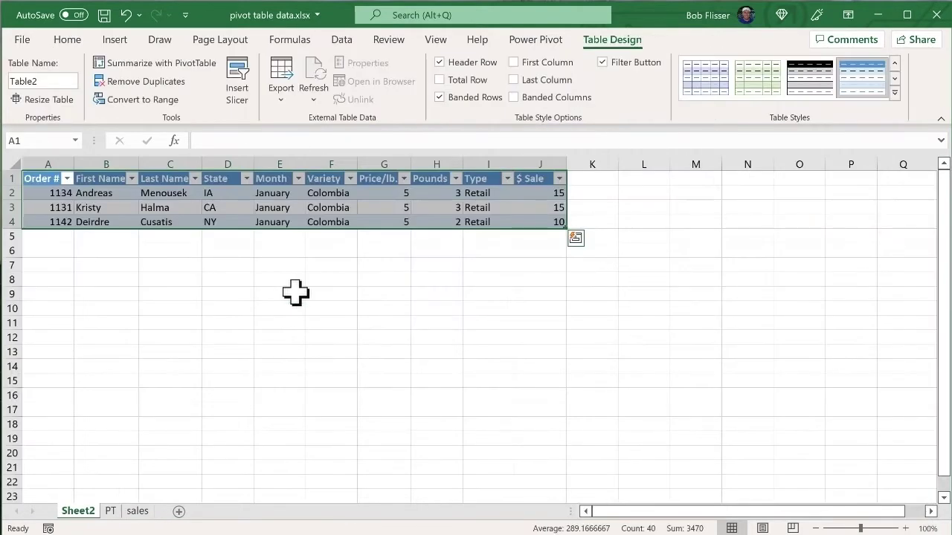
left_click(278, 209)
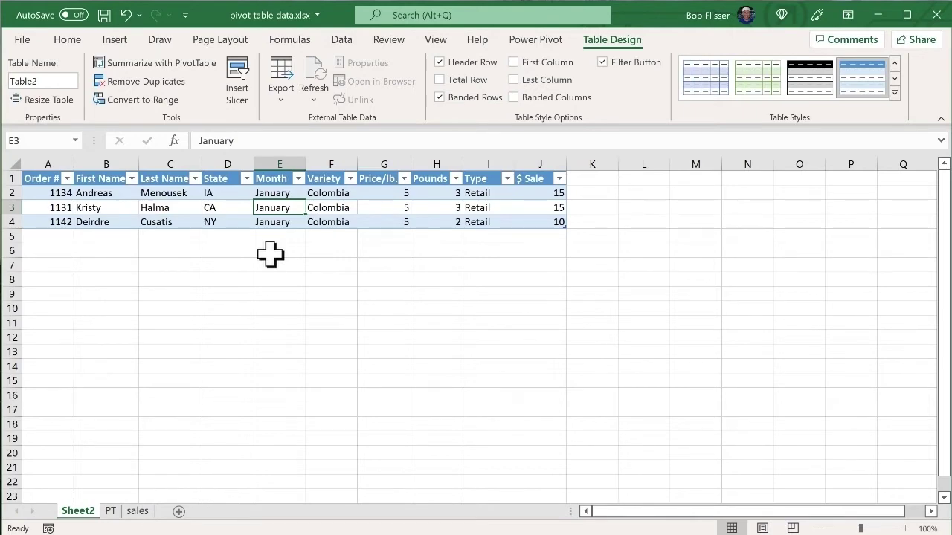
- Swap the fields of the PivotTable on the PT sheet, placing Variety in rows and Month in columns
left_click(110, 511)
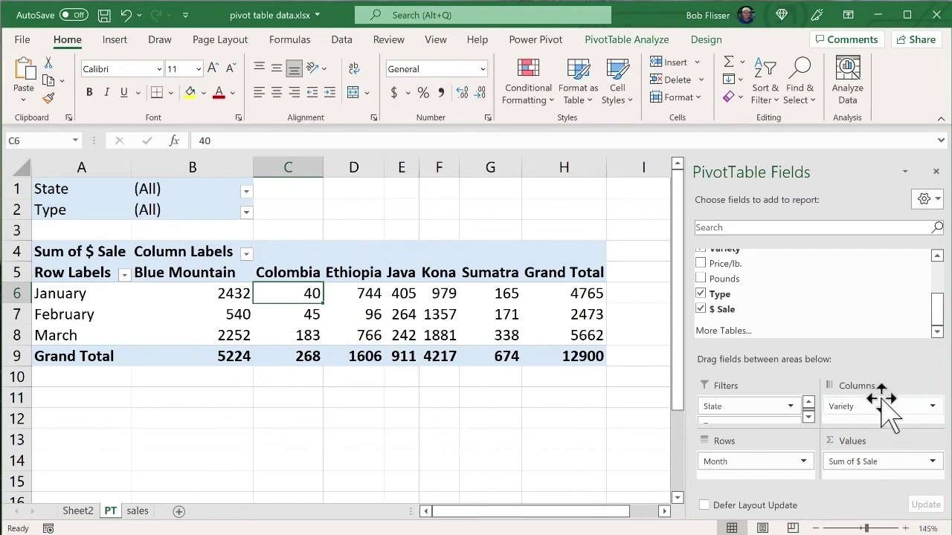
left_click_drag(878, 406, 854, 405)
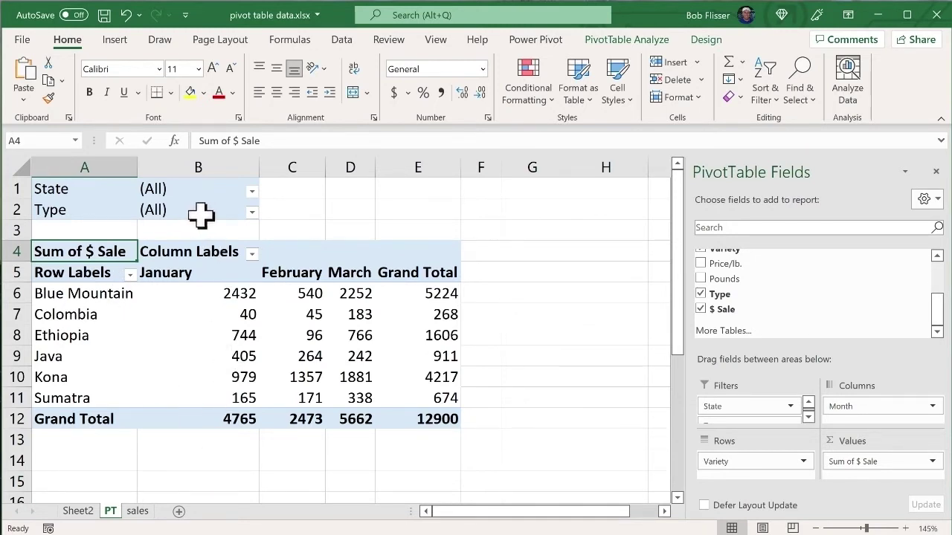
- Filter the PivotTable by multiple State items, keeping only CA, FL, NY and TX, and select the February Ethiopia cell
left_click(252, 191)
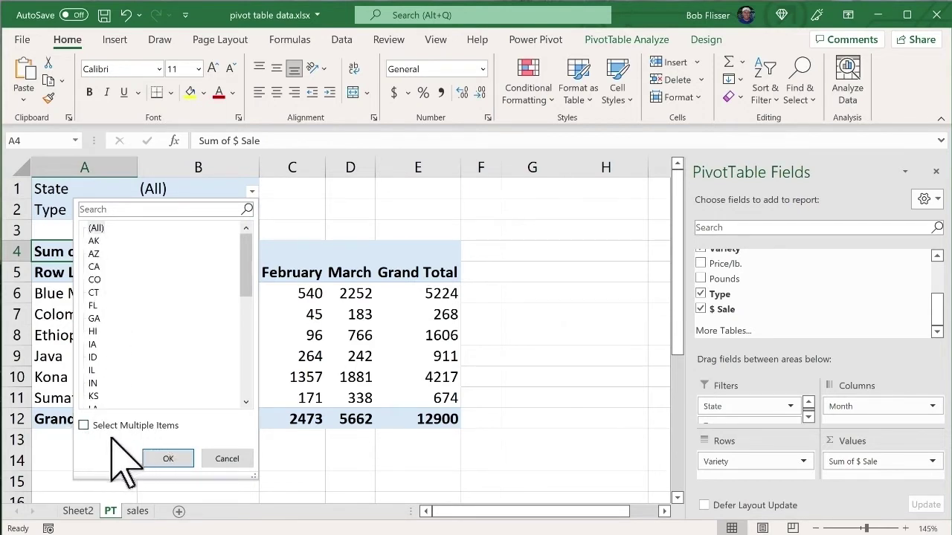
left_click(85, 427)
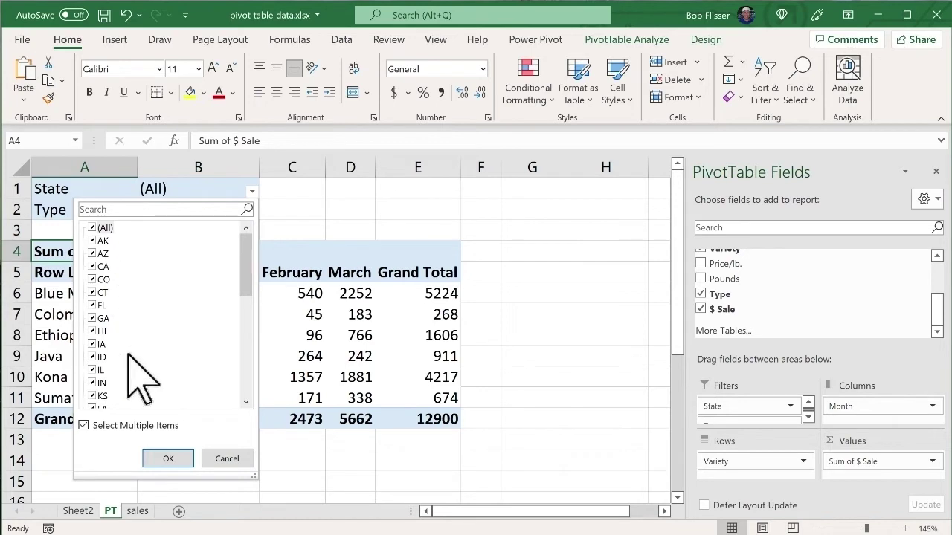
left_click(101, 228)
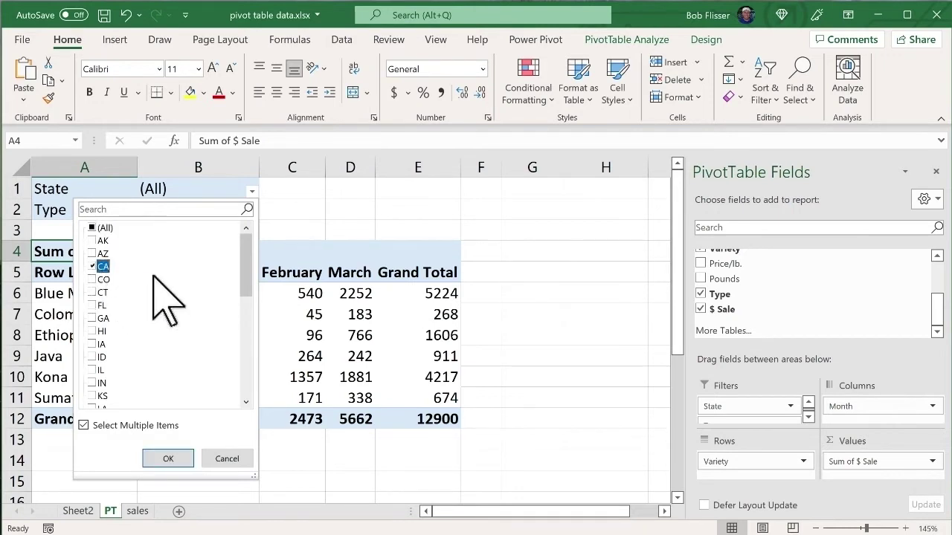
left_click_drag(247, 260, 248, 341)
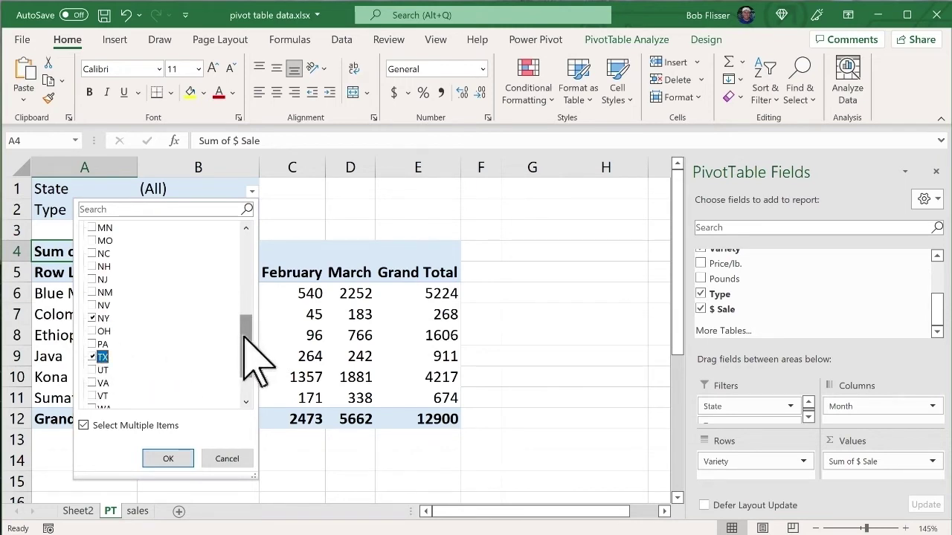
left_click_drag(245, 336, 244, 277)
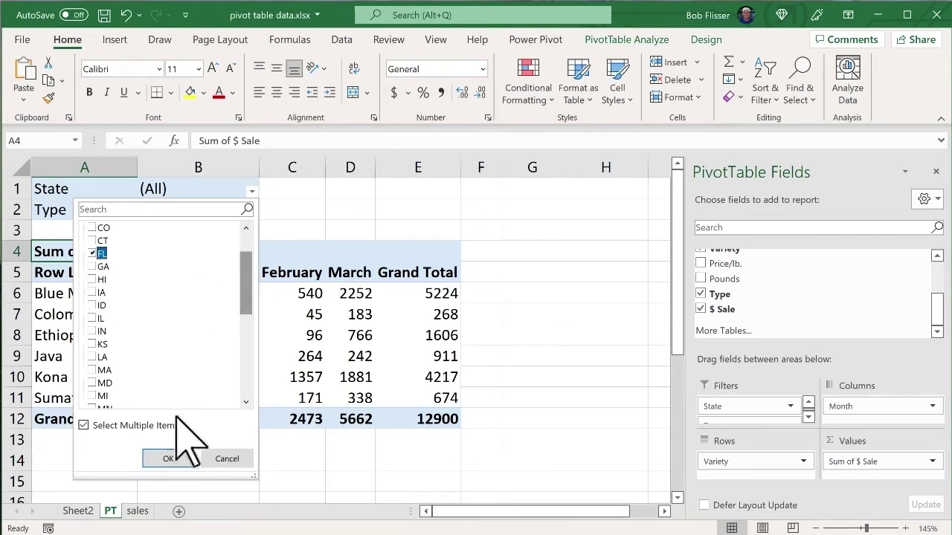
left_click(184, 457)
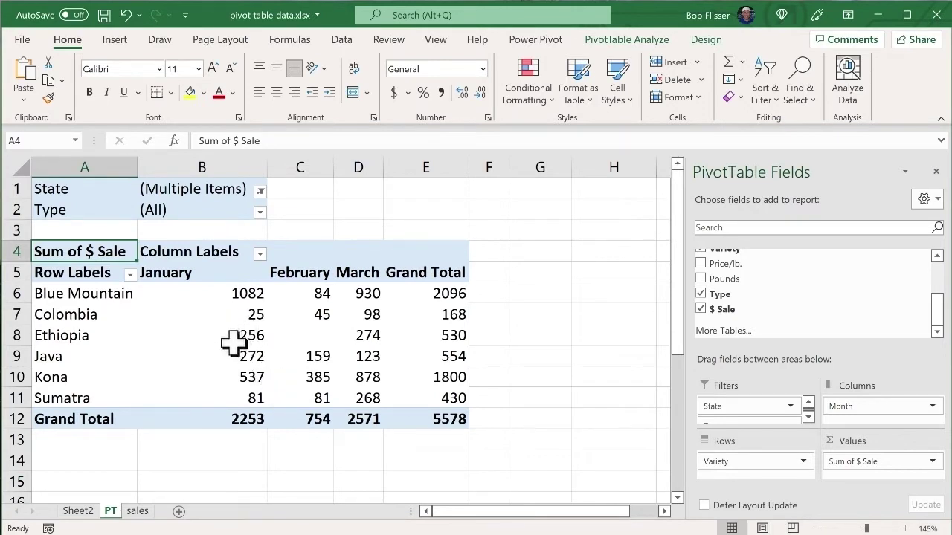
left_click(316, 336)
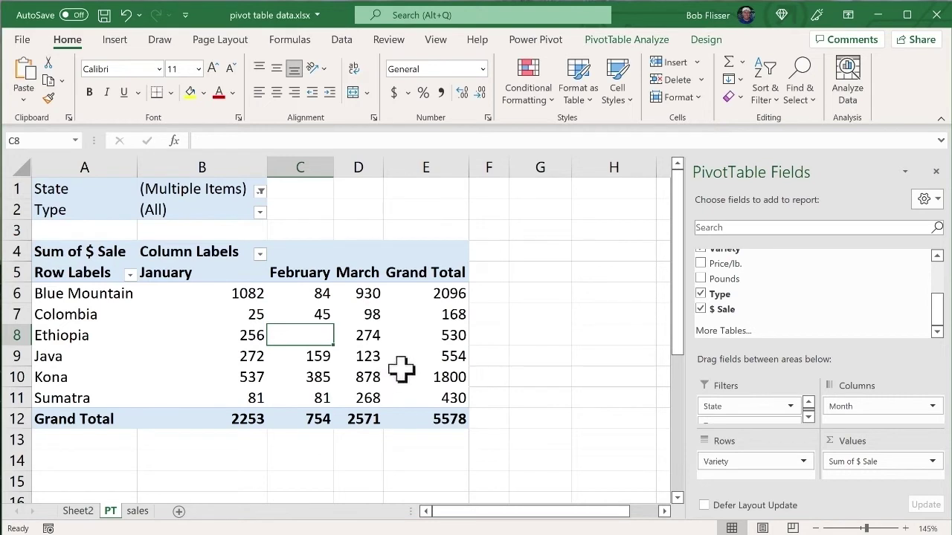
mouse_move(401, 369)
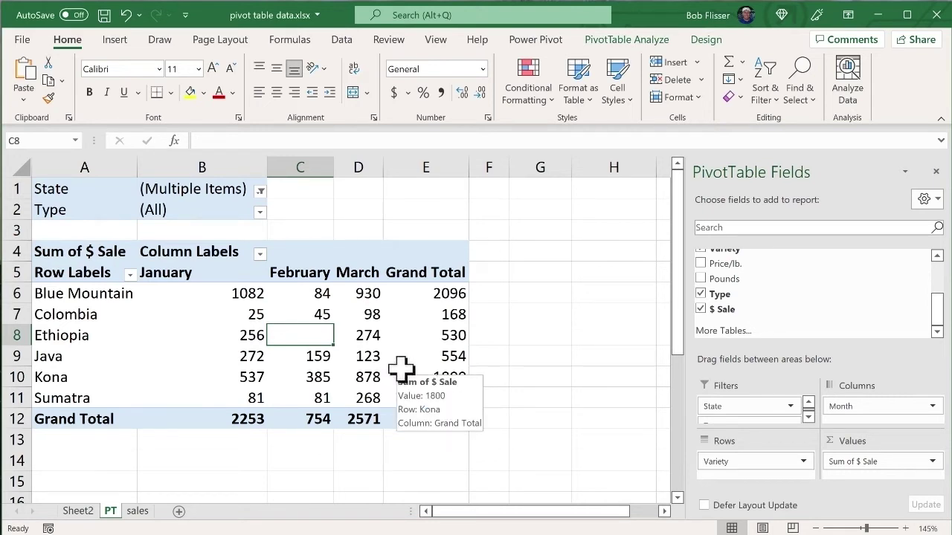
mouse_move(335, 364)
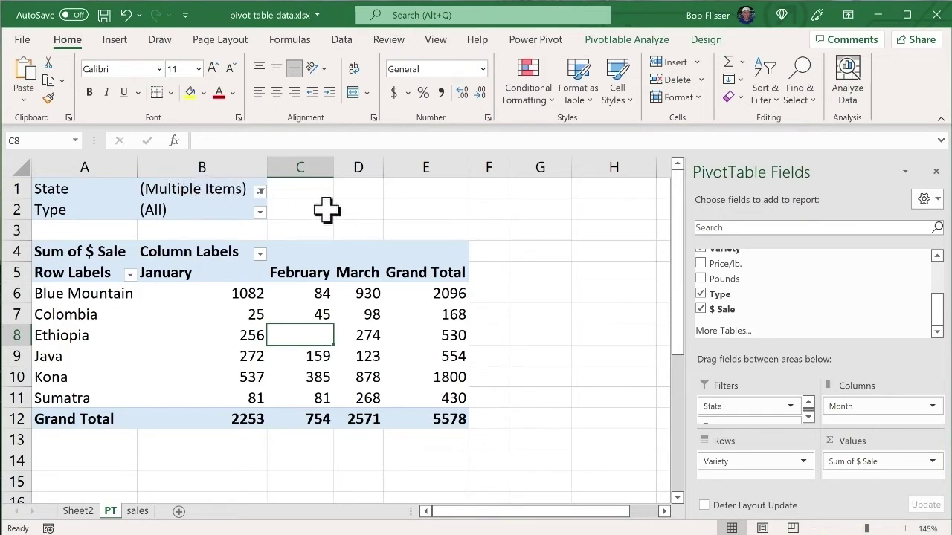
- Restrict the PivotTable's State filter to CA only
left_click(261, 191)
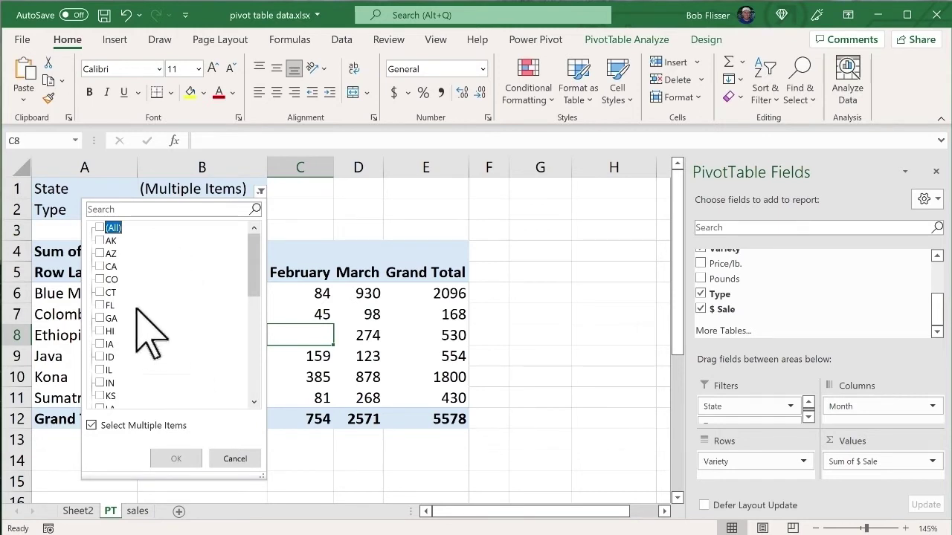
left_click(104, 266)
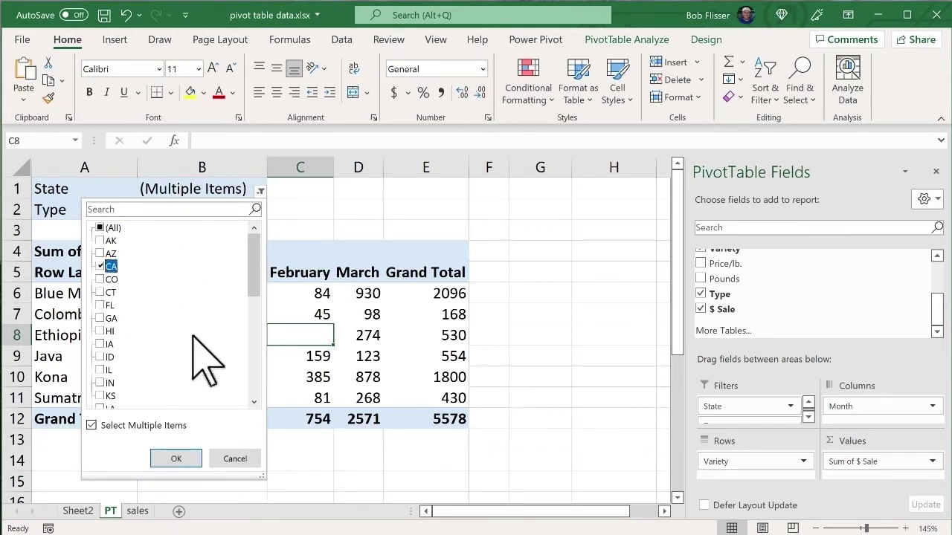
left_click(184, 456)
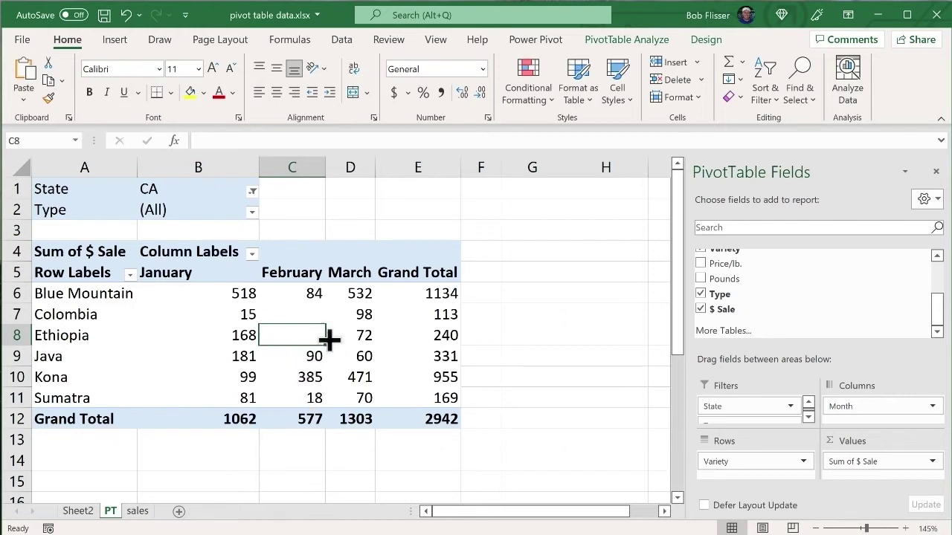
- Inspect the February cells for Colombia and Ethiopia, and restore the State filter to all states
left_click(301, 314)
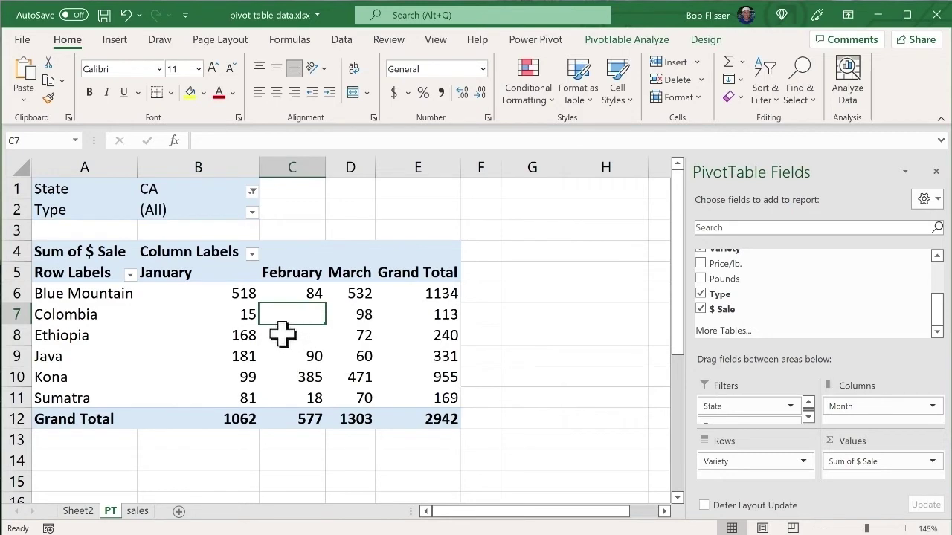
left_click(283, 335)
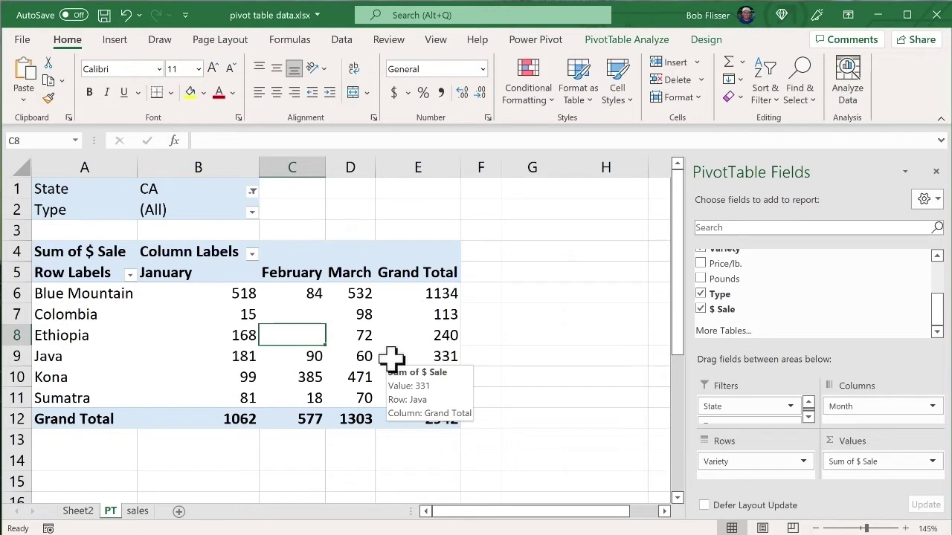
left_click(252, 191)
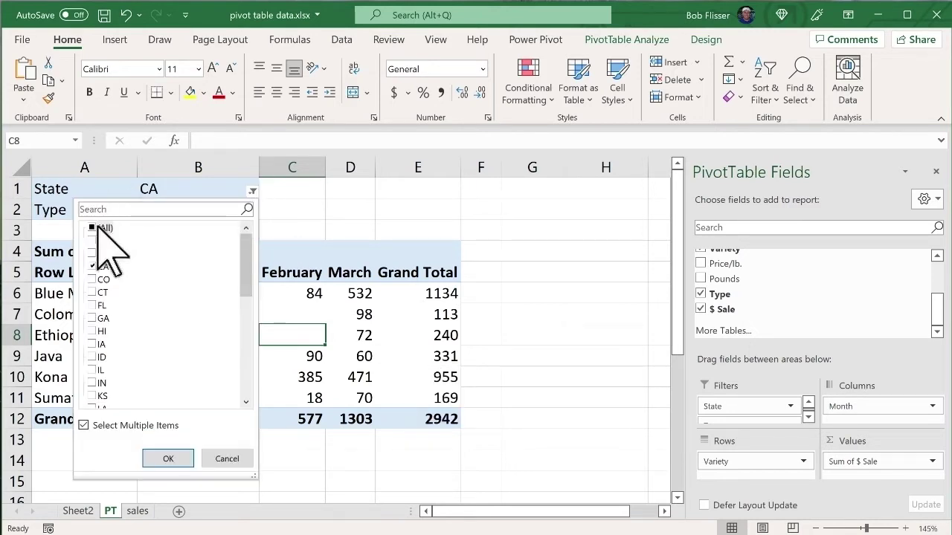
left_click(168, 459)
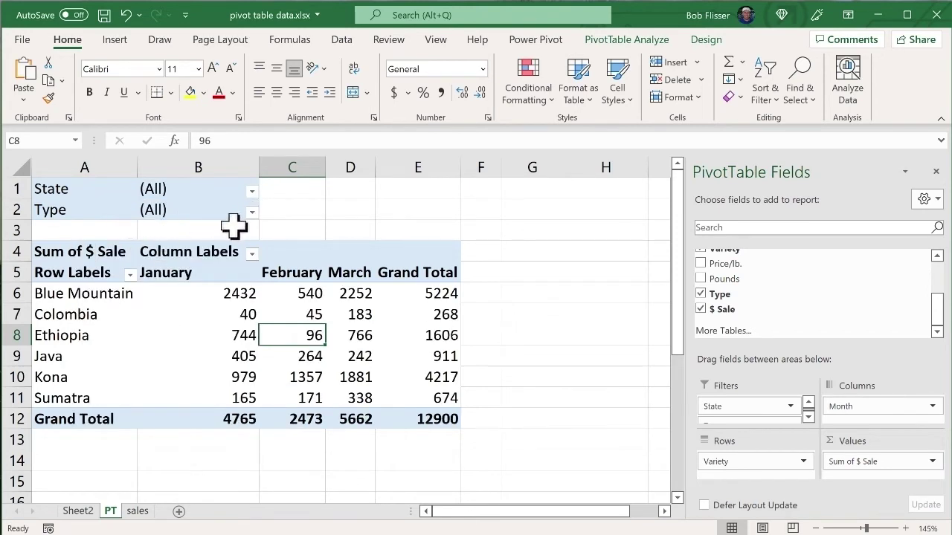
- Allow multiple items in the PivotTable's Type filter and exclude Wholesale, keeping only Retail sales
left_click(252, 213)
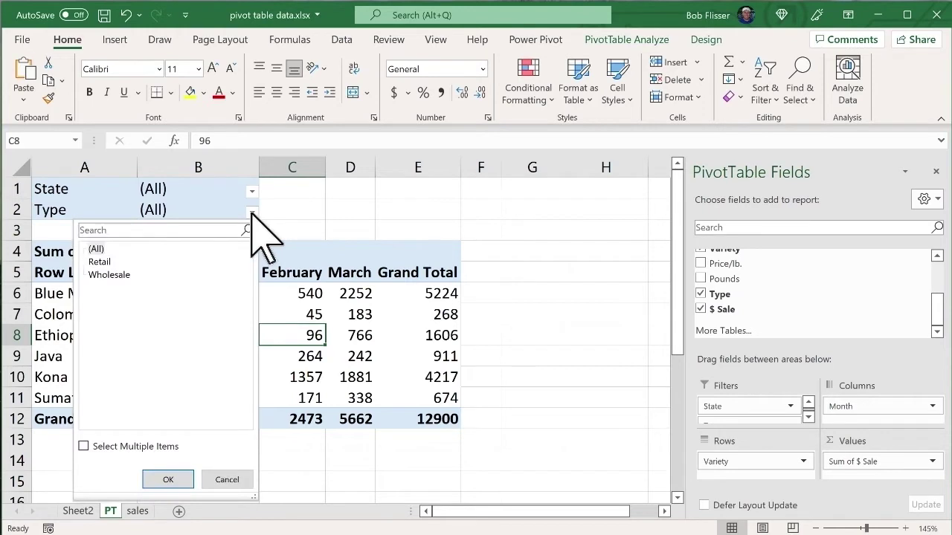
left_click(83, 446)
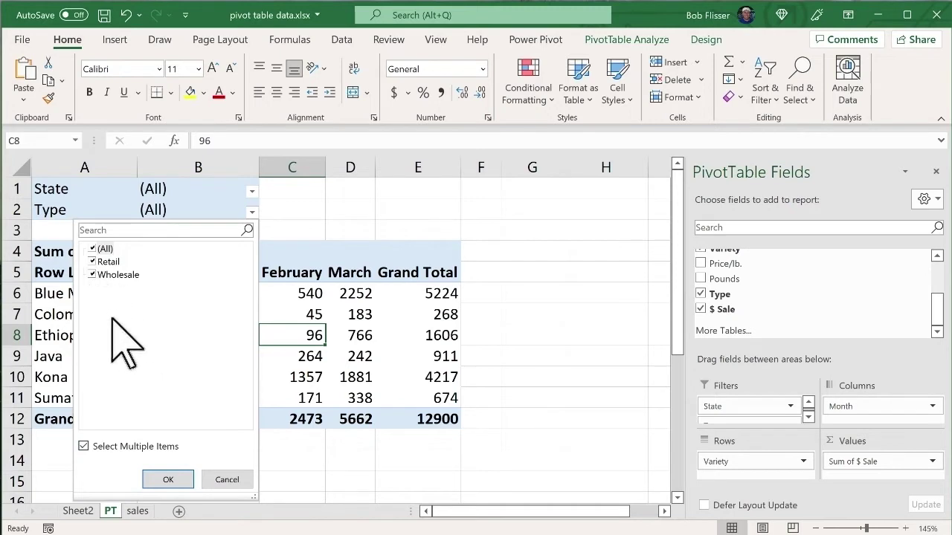
left_click(92, 275)
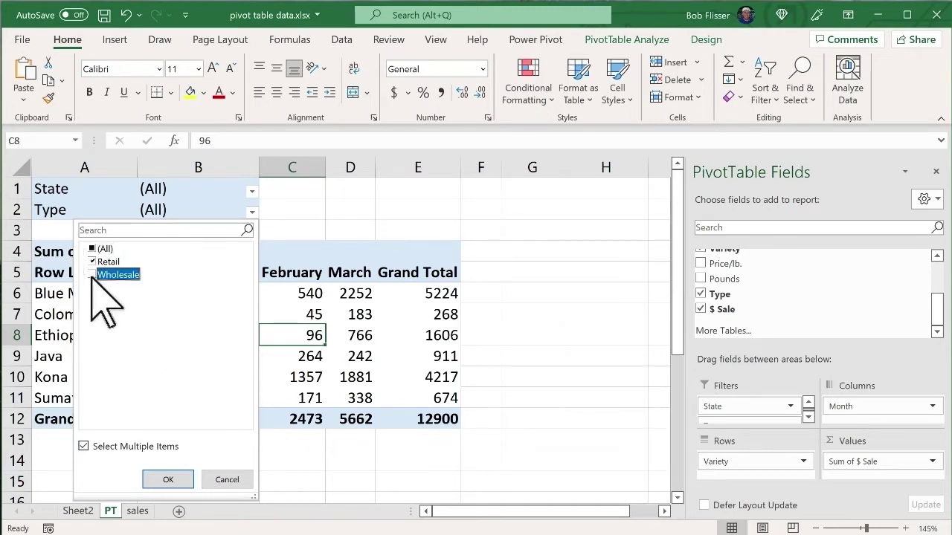
left_click(173, 479)
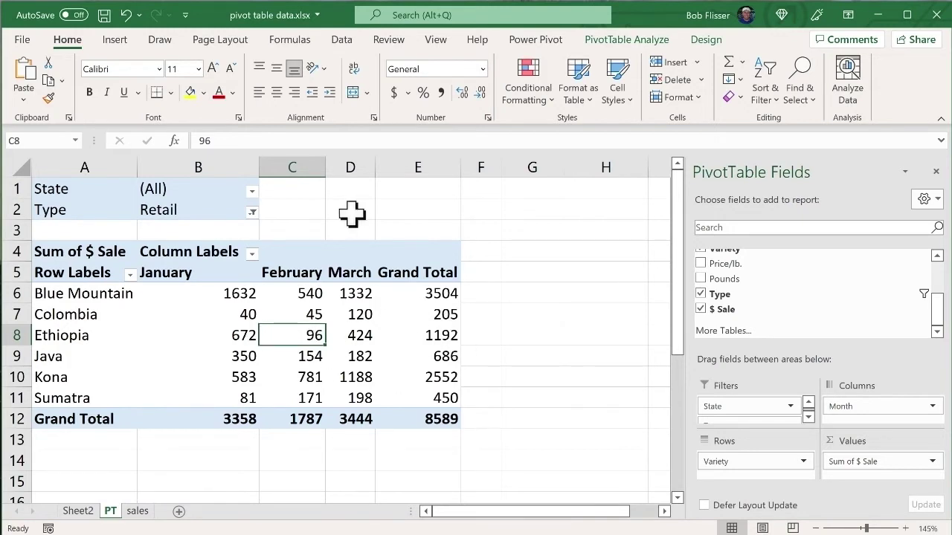
- Change the PivotTable's Type filter to include only Wholesale sales
left_click(252, 213)
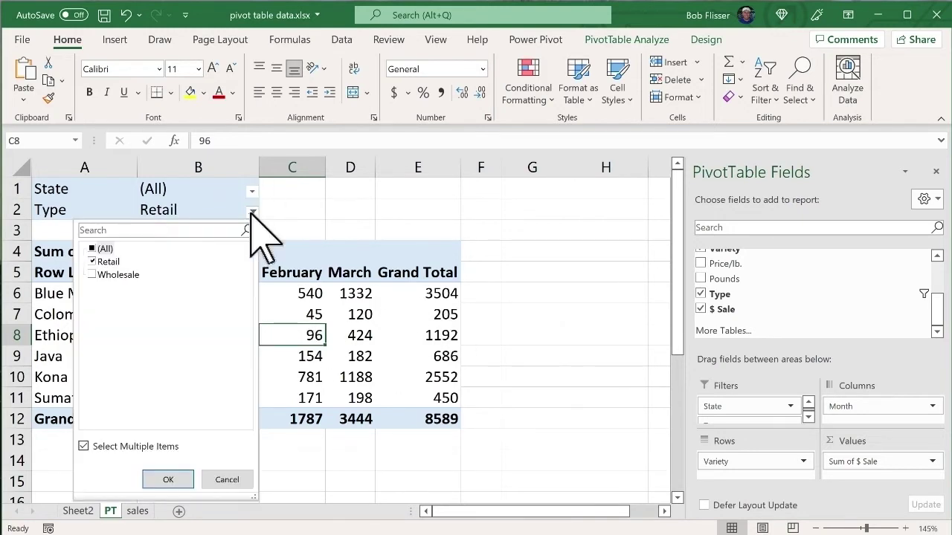
left_click(90, 275)
left_click(93, 261)
left_click(176, 479)
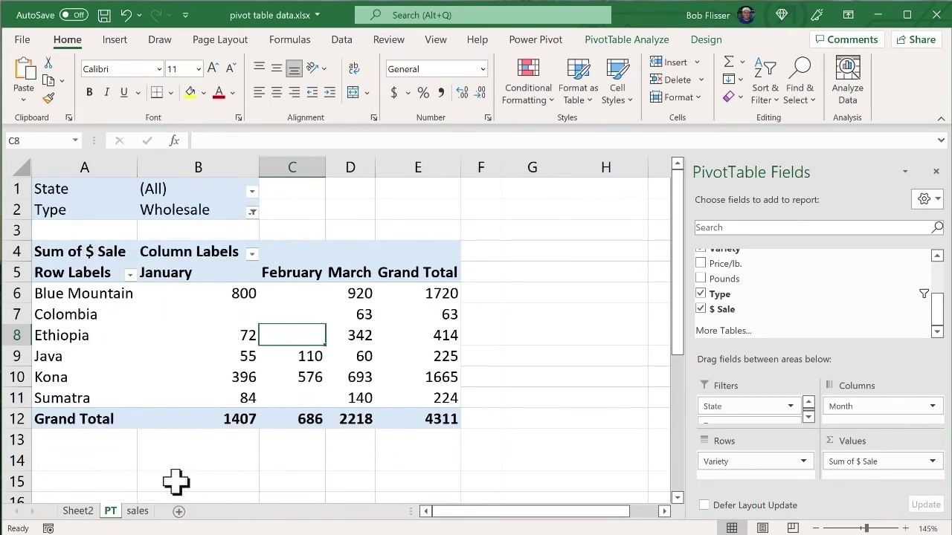
- Add Retail back to the PivotTable's Type filter so that all sale types are included
mouse_move(390, 336)
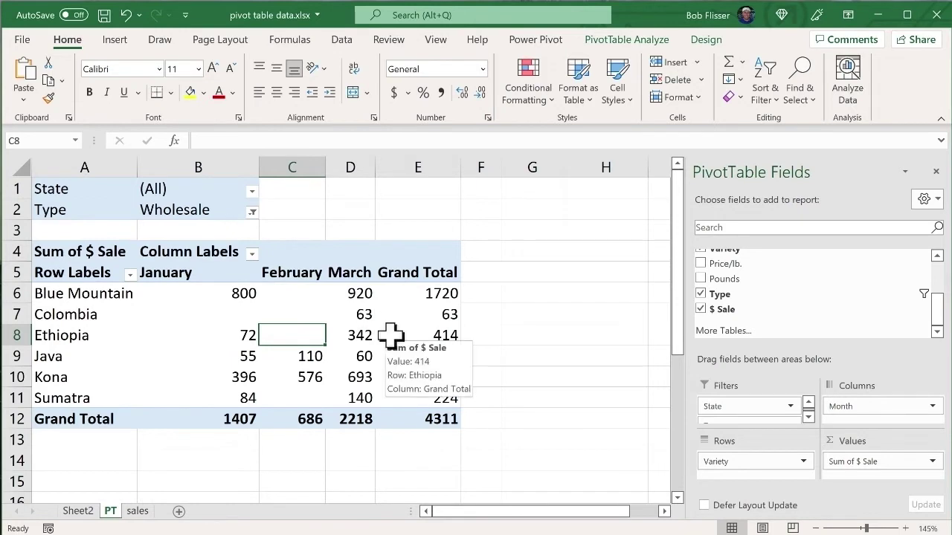
left_click(252, 212)
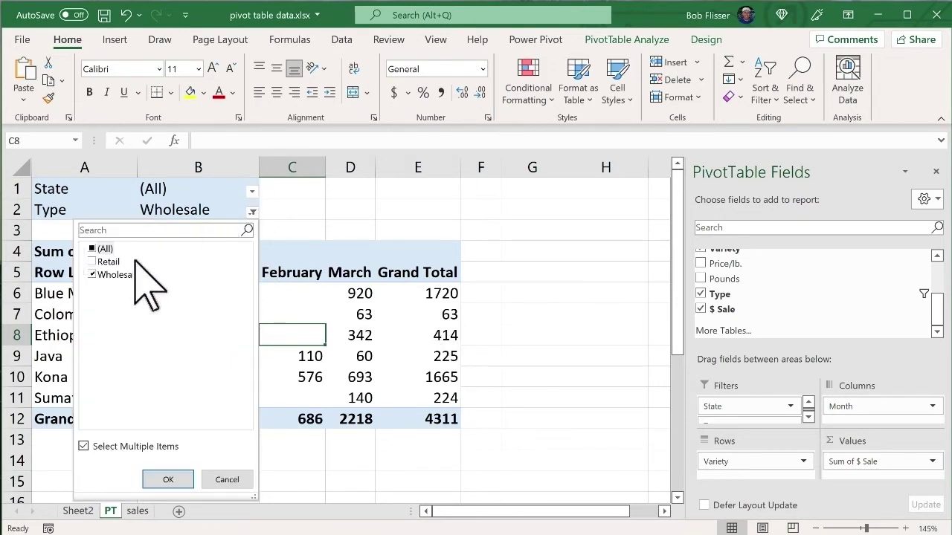
left_click(91, 262)
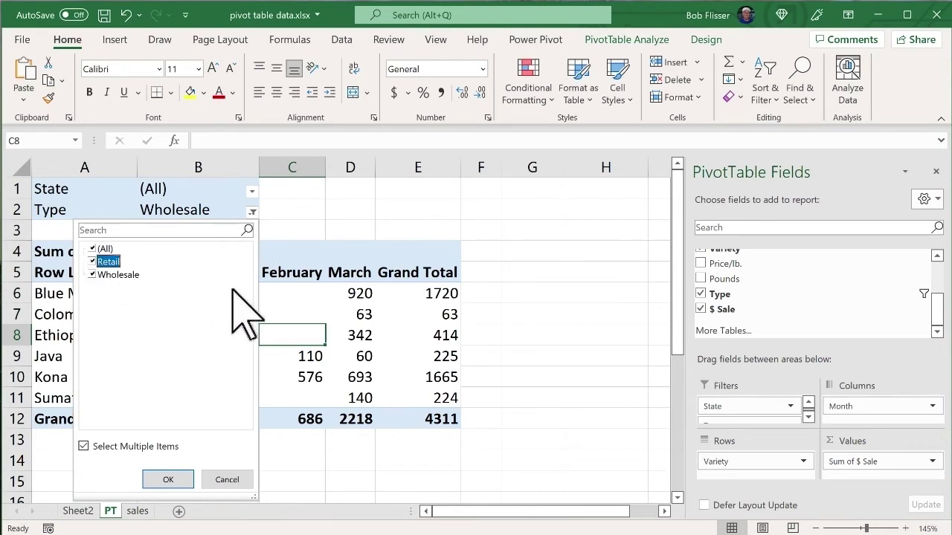
left_click(168, 479)
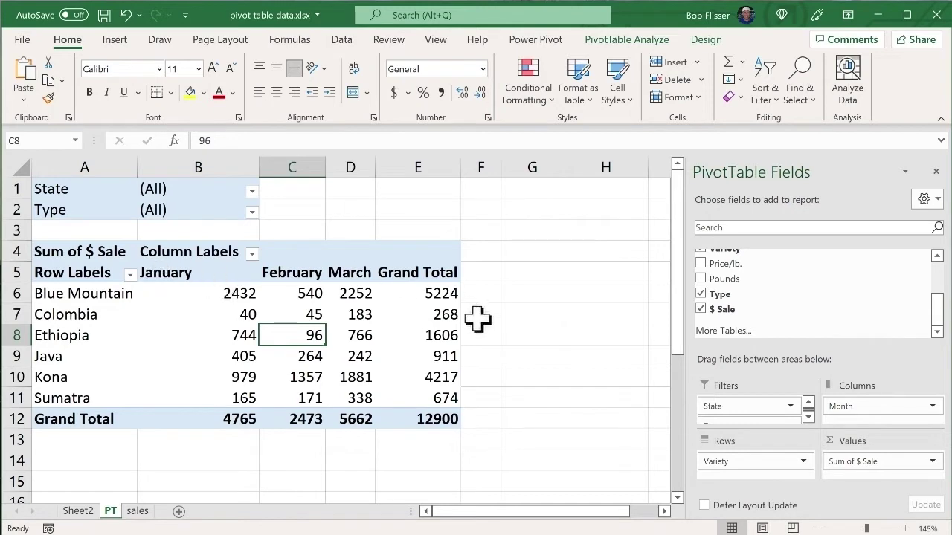
- Move the Month field from the PivotTable's columns to its rows beneath Variety, and review the nested layout
mouse_move(309, 372)
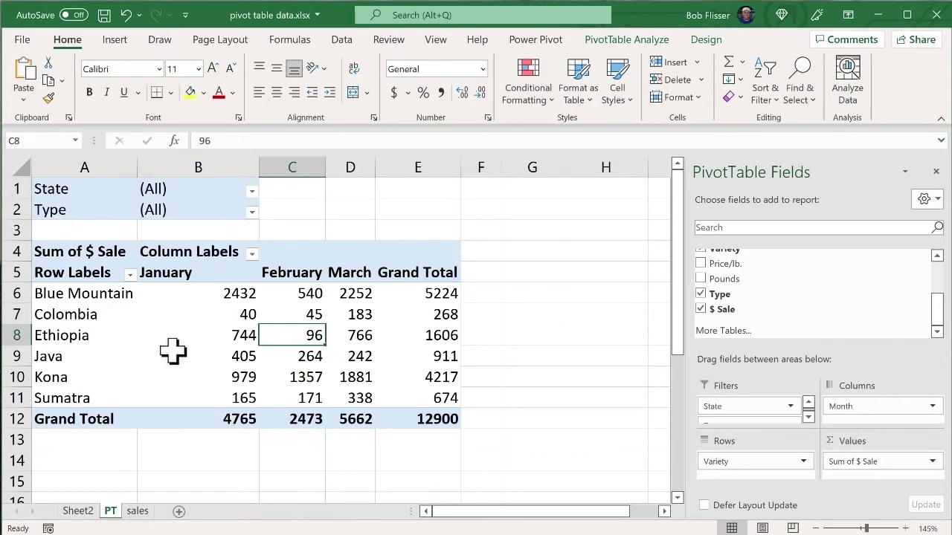
mouse_move(159, 338)
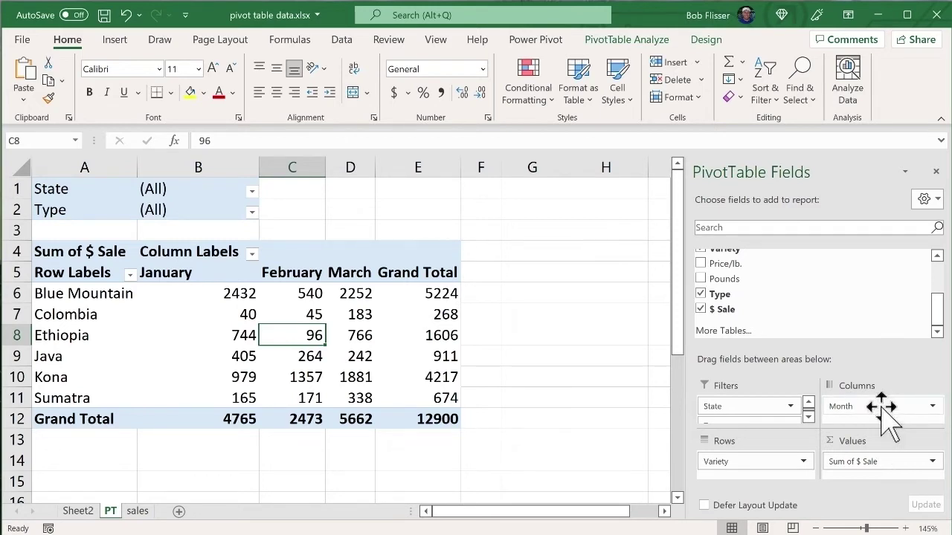
left_click_drag(886, 416, 754, 463)
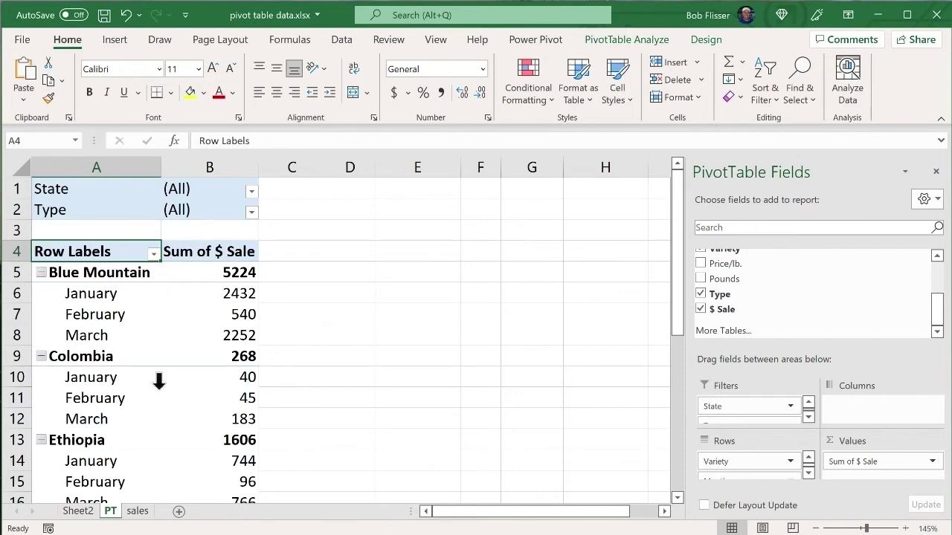
scroll(158, 381, "down", 4)
scroll(158, 381, "right", 2)
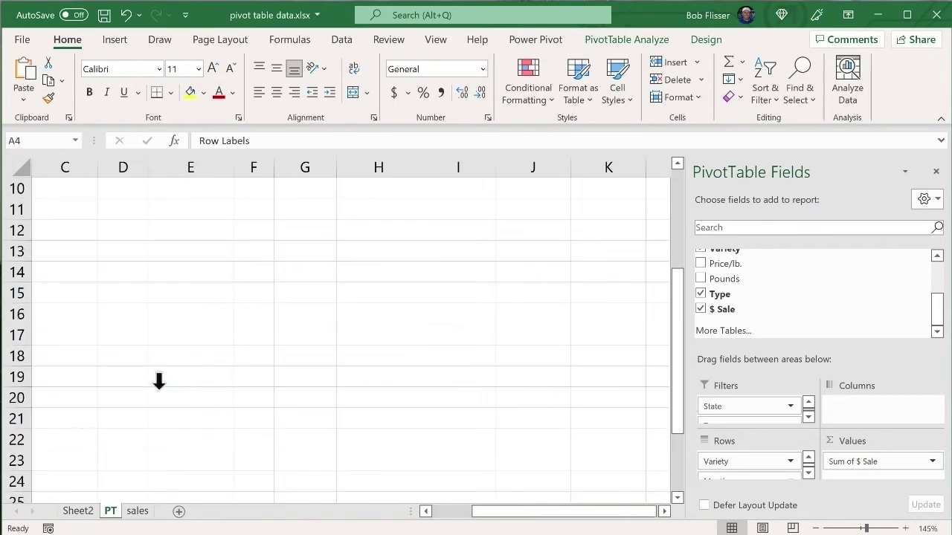
scroll(159, 381, "up", 4)
scroll(159, 381, "left", 2)
scroll(158, 381, "down", 1)
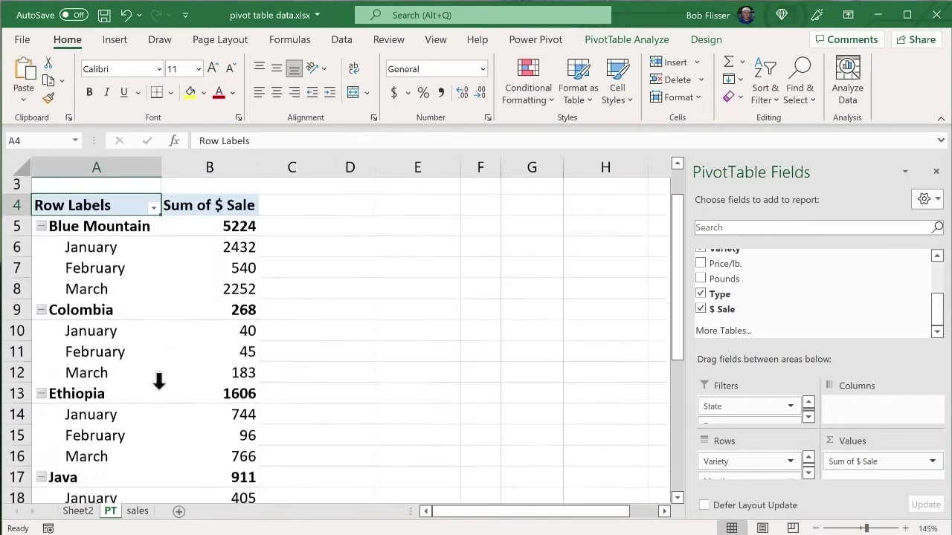
scroll(159, 381, "down", 1)
scroll(158, 381, "up", 2)
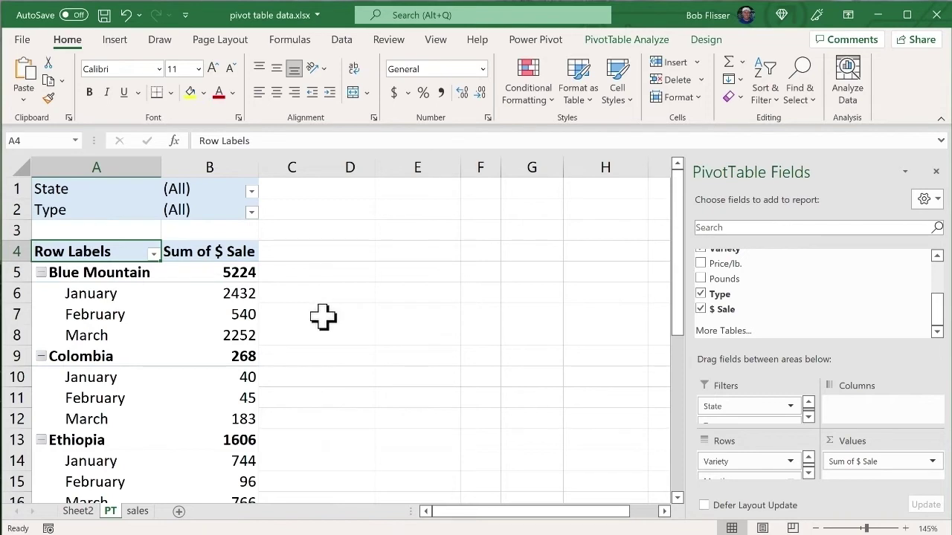
- Reorder the PivotTable's row fields so that Month comes above Variety, and review the regrouped rows through the grand total
left_click(808, 474)
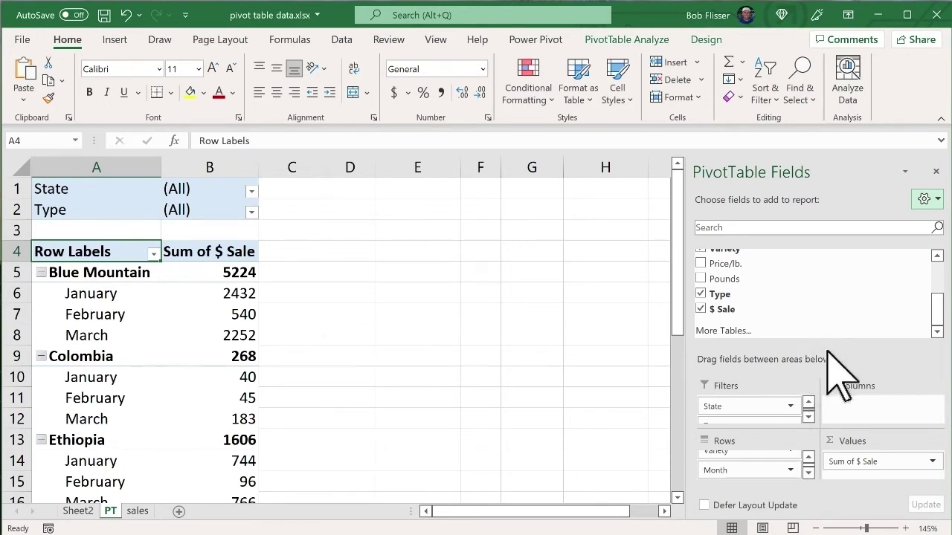
left_click_drag(826, 349, 825, 324)
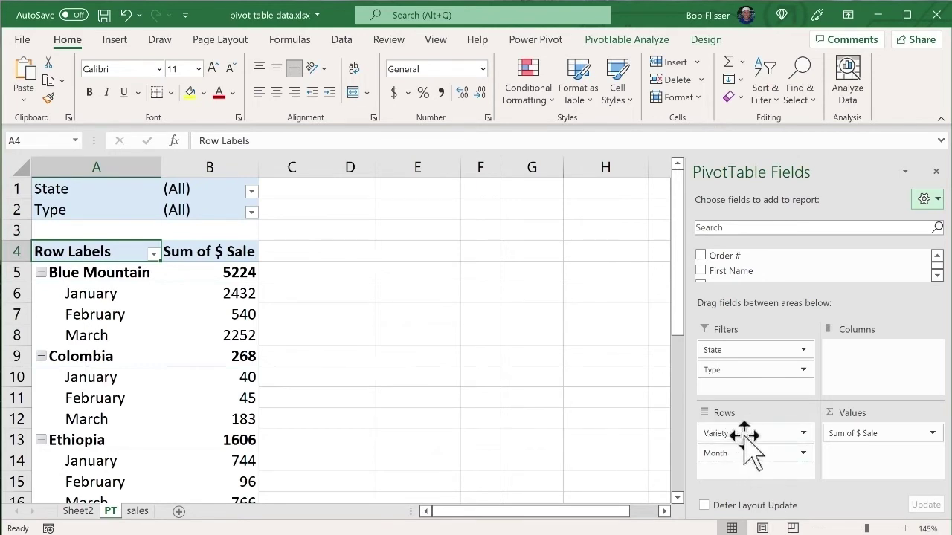
left_click_drag(743, 435, 750, 476)
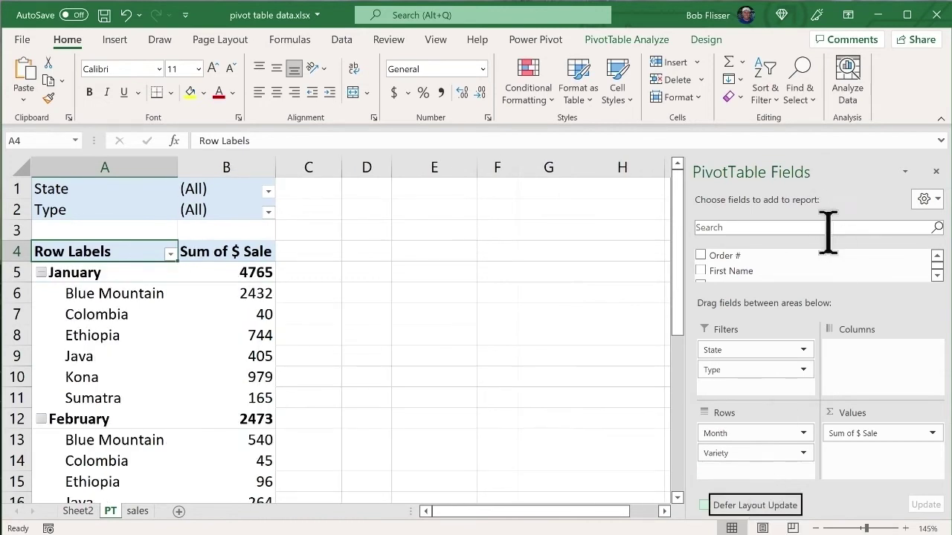
left_click_drag(826, 292, 834, 364)
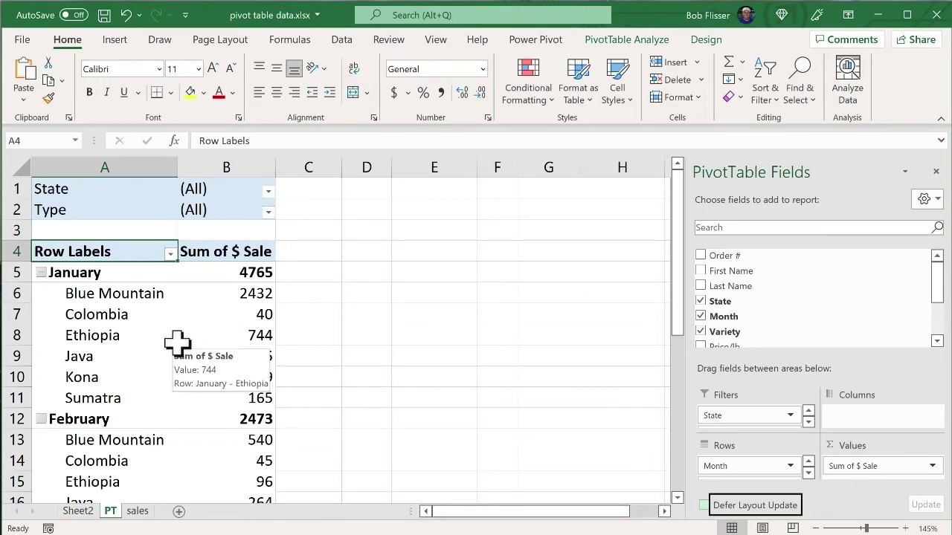
scroll(176, 342, "down", 1)
scroll(177, 342, "down", 3)
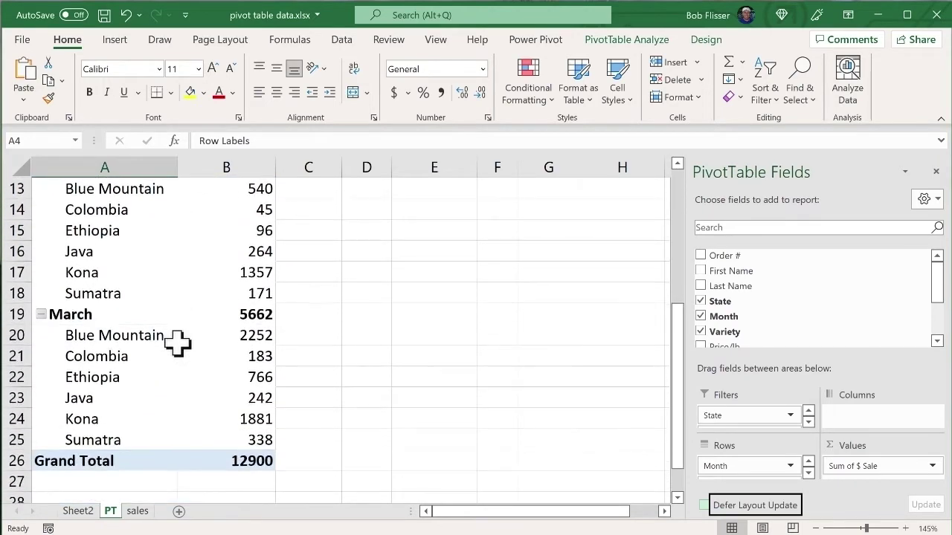
scroll(177, 342, "up", 4)
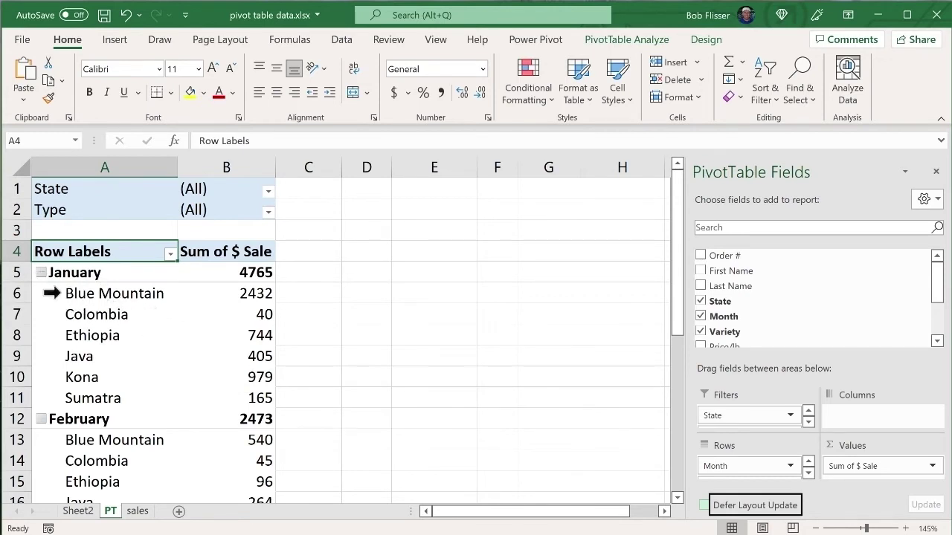
- Collapse the January and February groups in the PivotTable, and expand both again
left_click(41, 272)
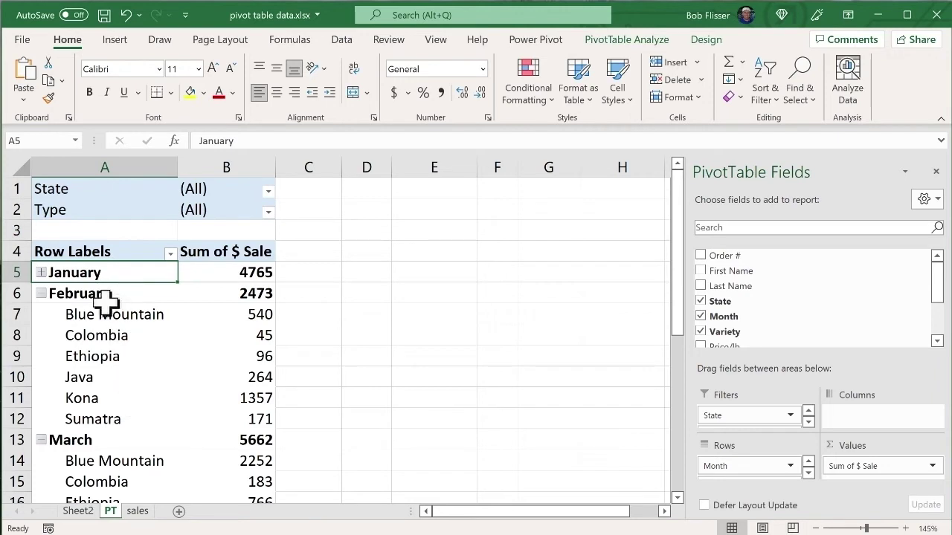
left_click(41, 293)
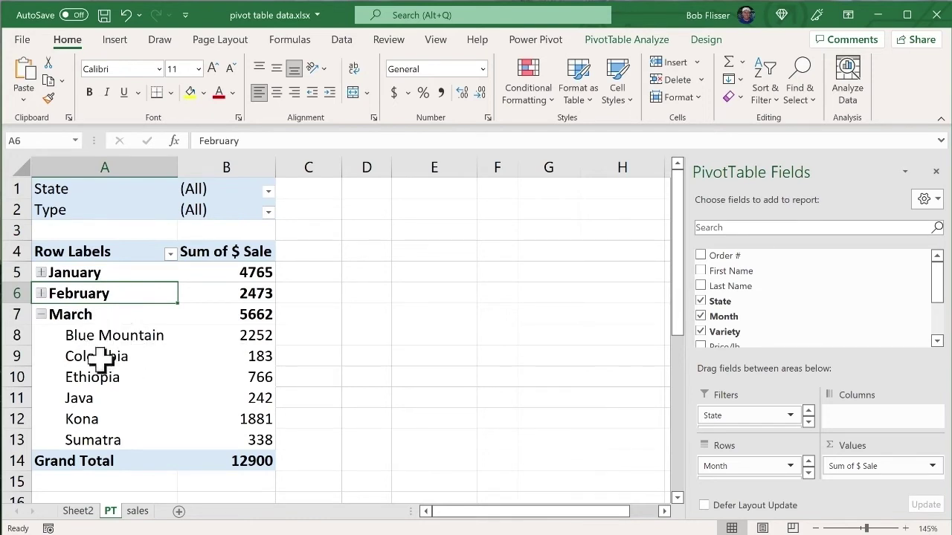
left_click(41, 293)
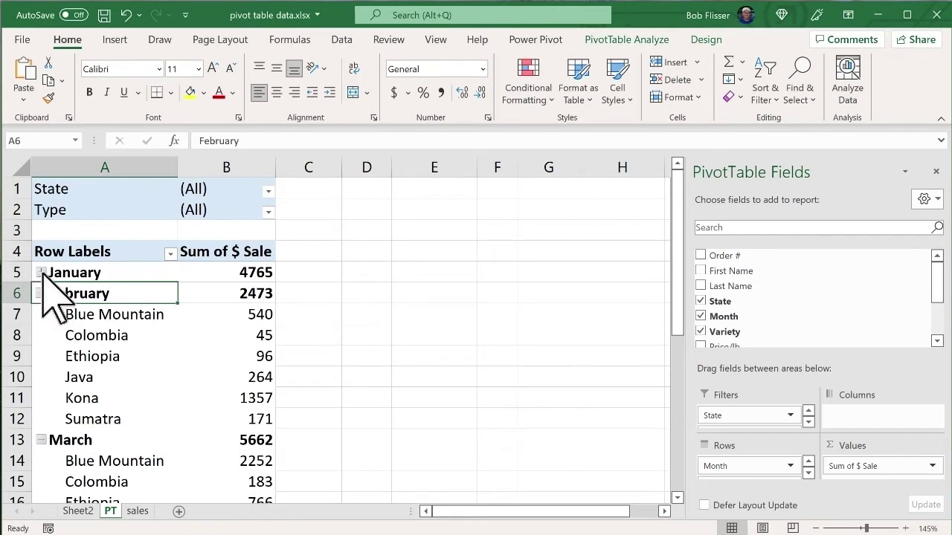
left_click(42, 272)
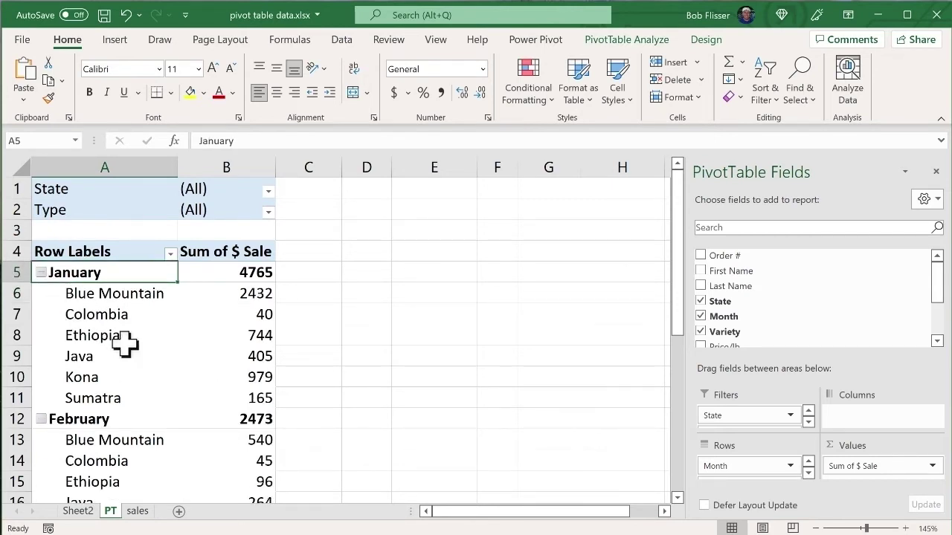
- Change the $ Sale value field's calculation from Sum to Average
mouse_move(231, 328)
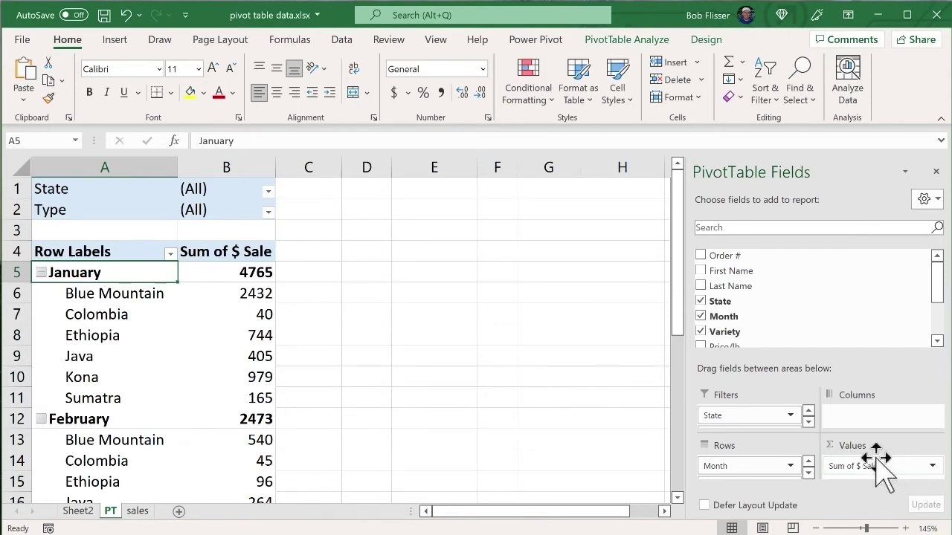
left_click(934, 466)
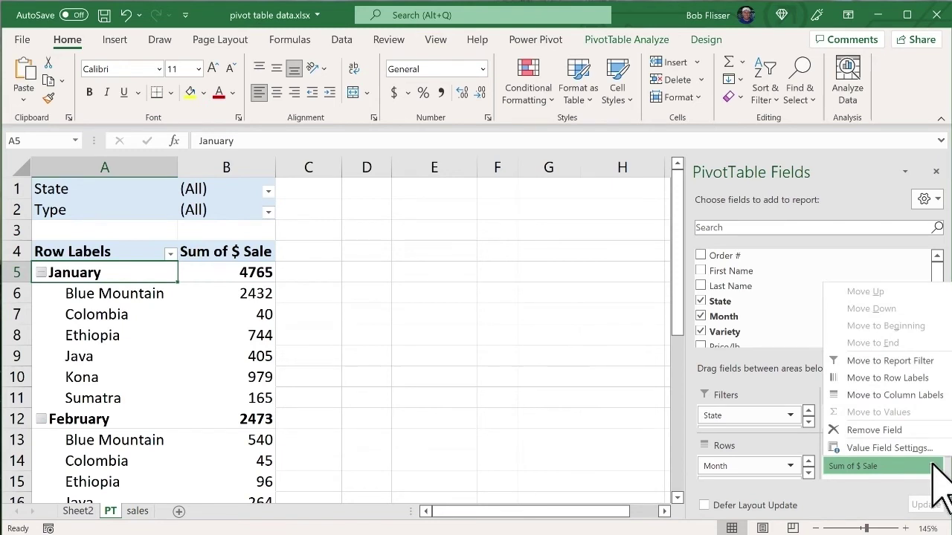
left_click(911, 449)
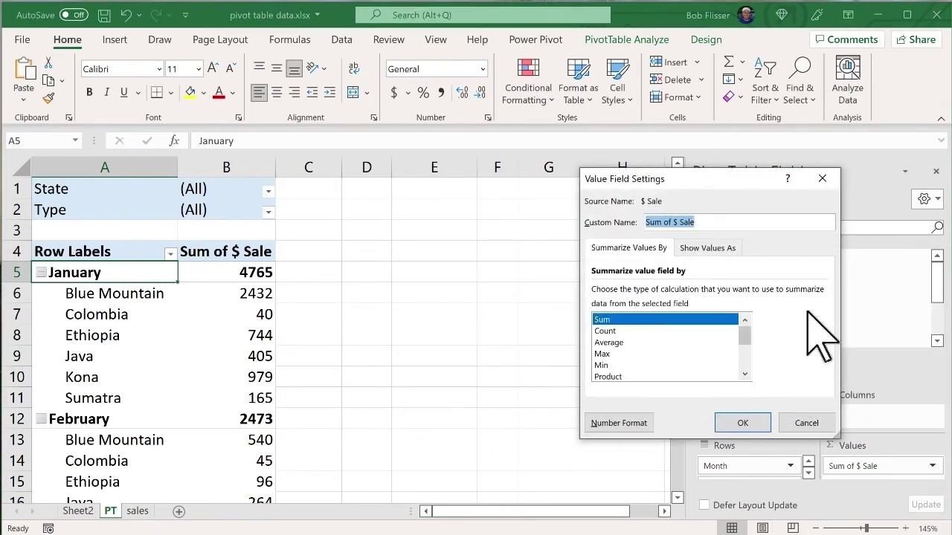
left_click(622, 342)
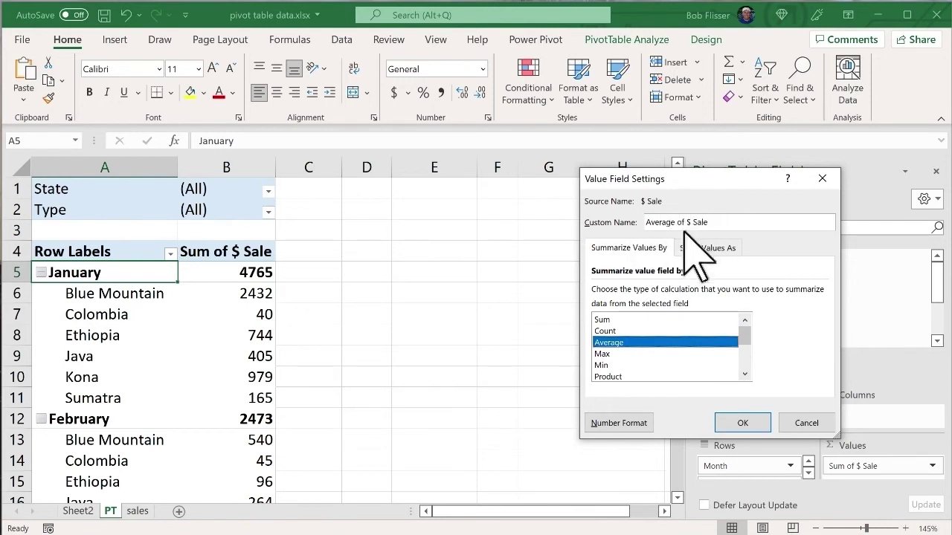
left_click(744, 422)
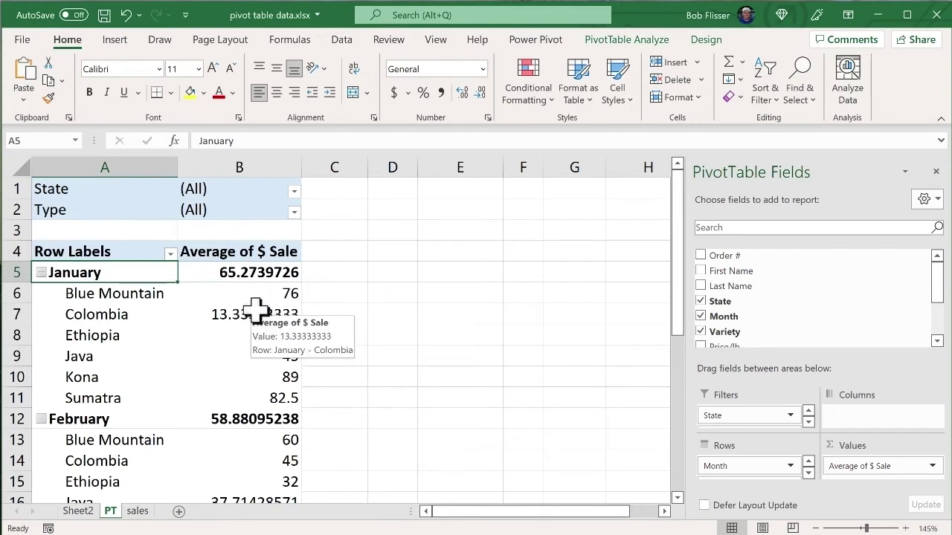
- Format the Average of $ Sale field as Number with 2 decimal places and a thousands separator
left_click(933, 467)
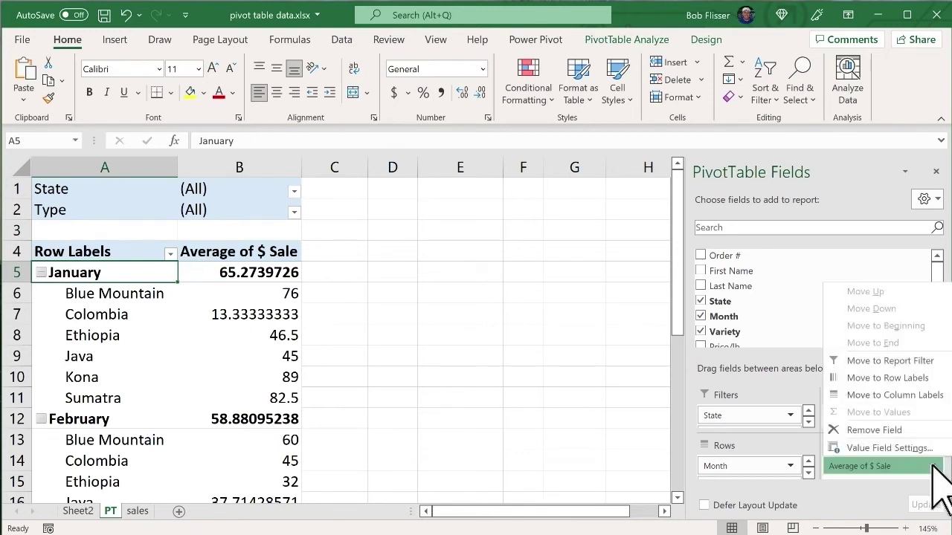
left_click(892, 447)
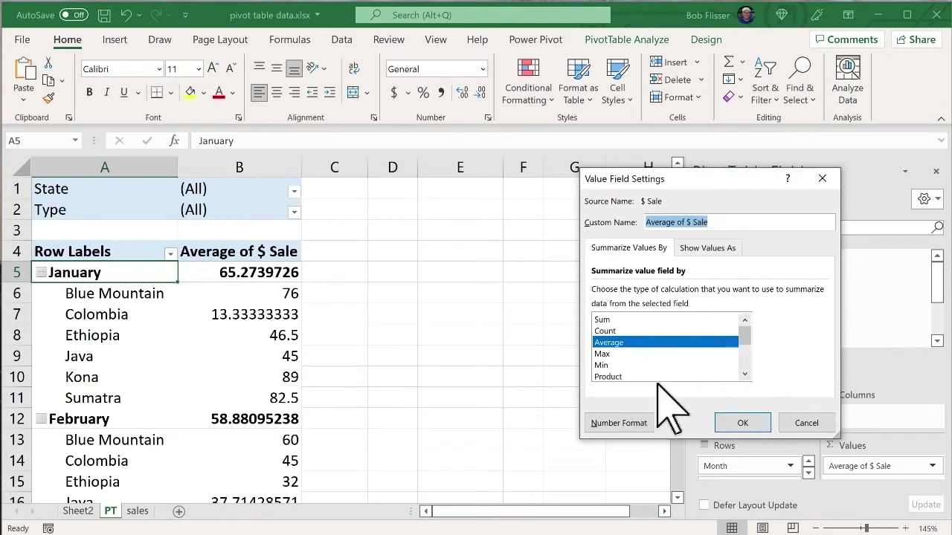
left_click(629, 423)
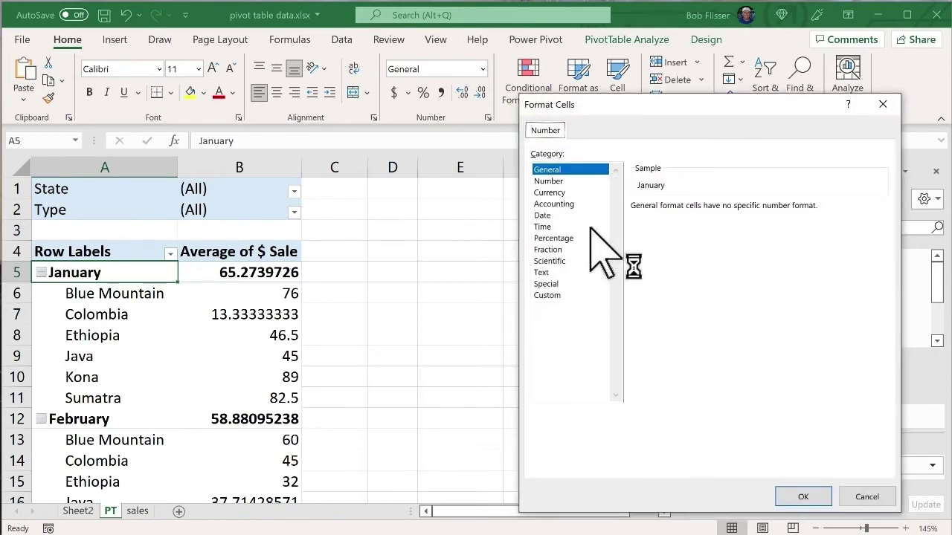
left_click(561, 180)
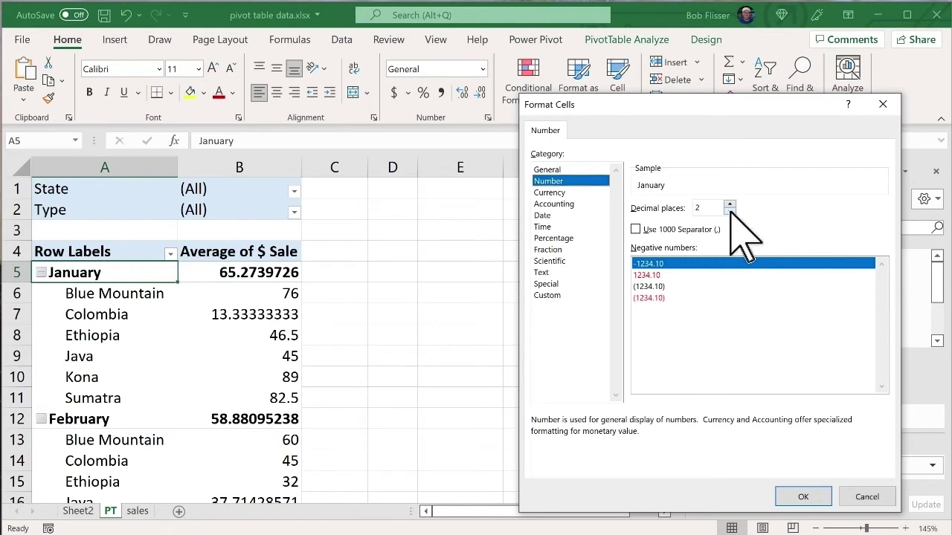
left_click(634, 229)
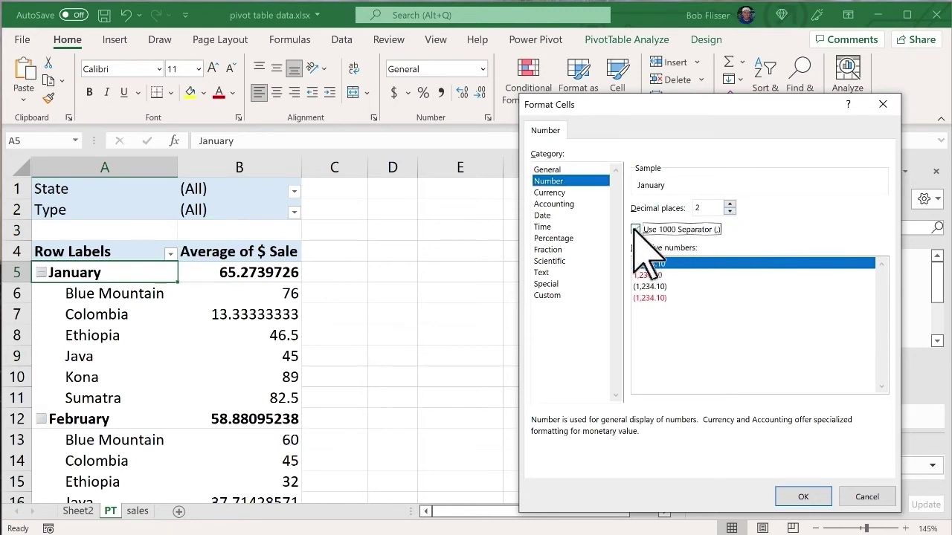
left_click(803, 497)
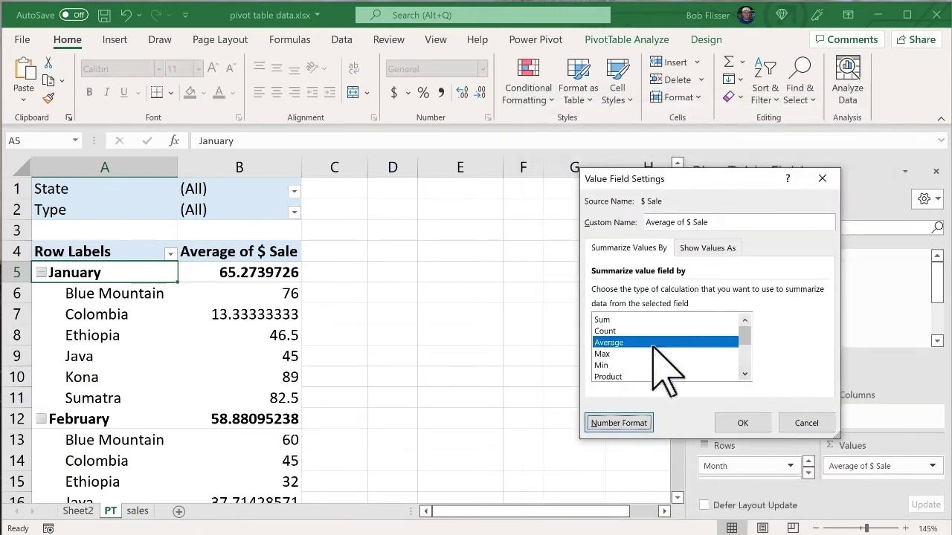
left_click(745, 423)
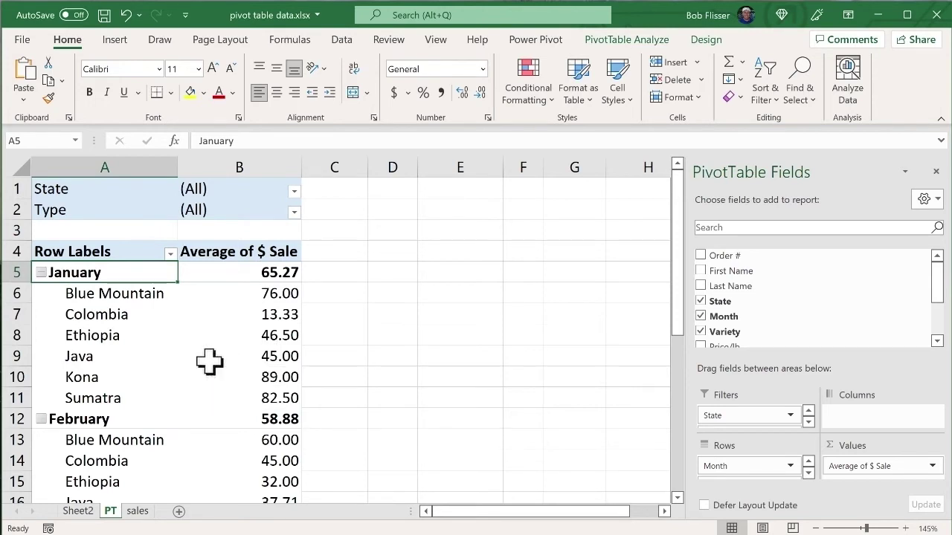
- Filter the sales sheet's table by the Month column to show only January
left_click(642, 42)
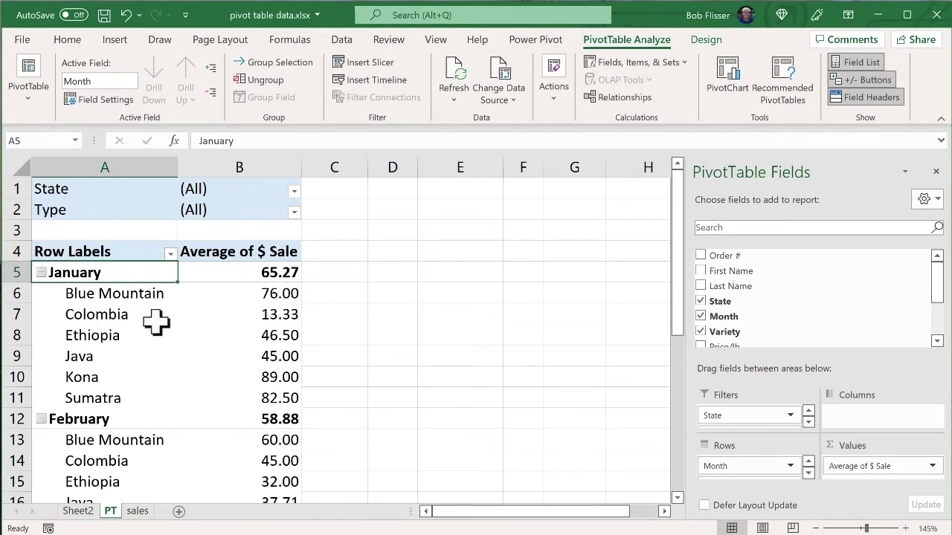
left_click(276, 314)
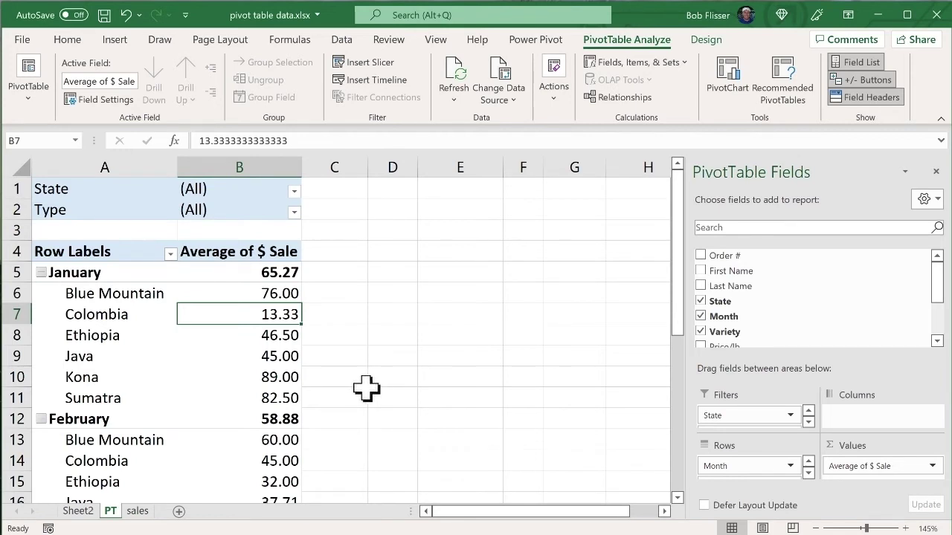
left_click(138, 511)
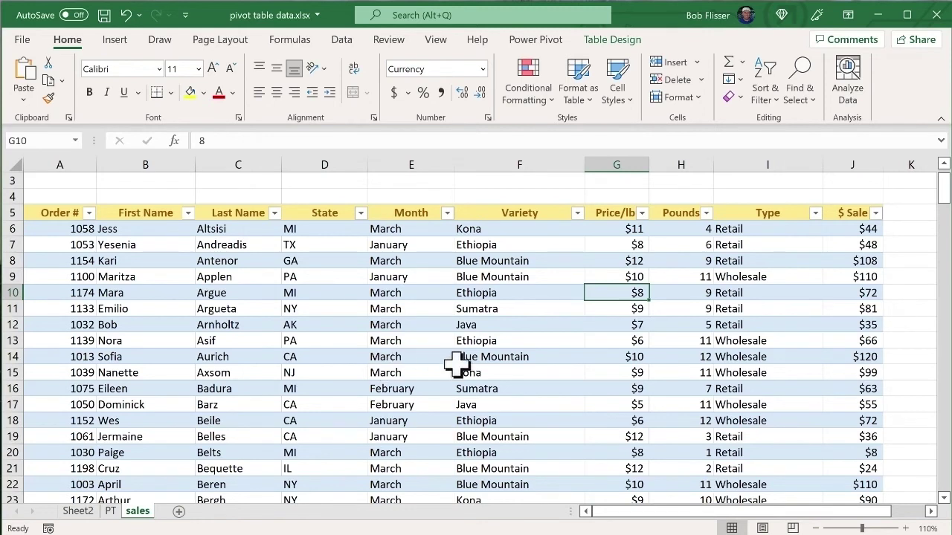
left_click(447, 214)
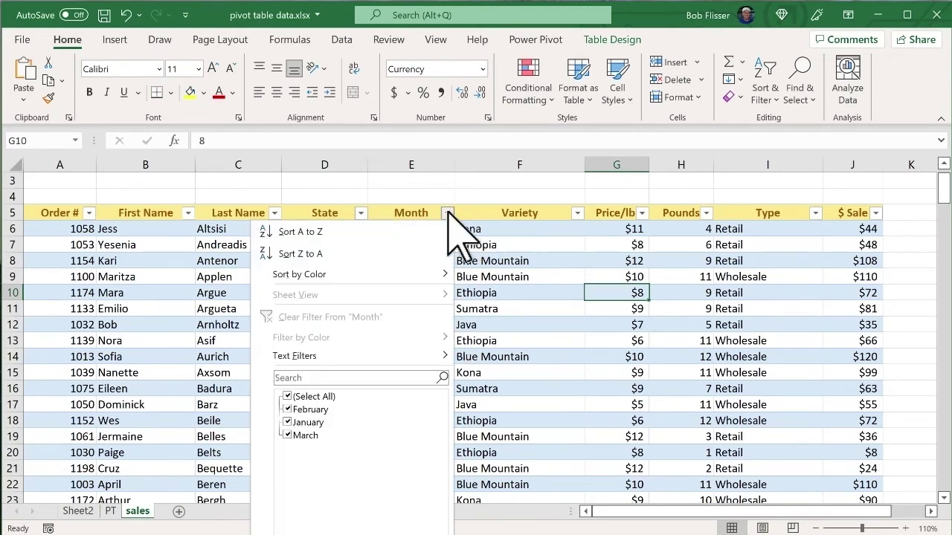
left_click(290, 435)
left_click(288, 422)
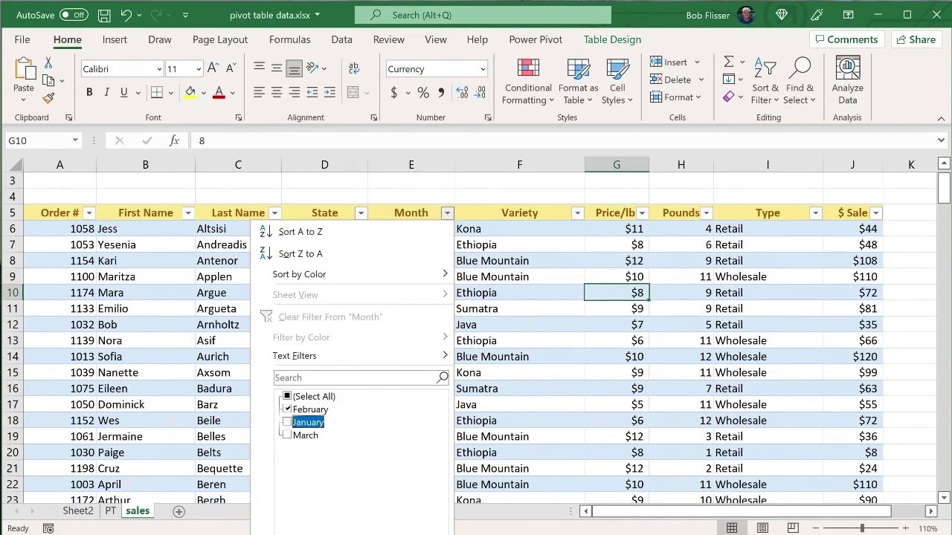
left_click(288, 422)
left_click(288, 410)
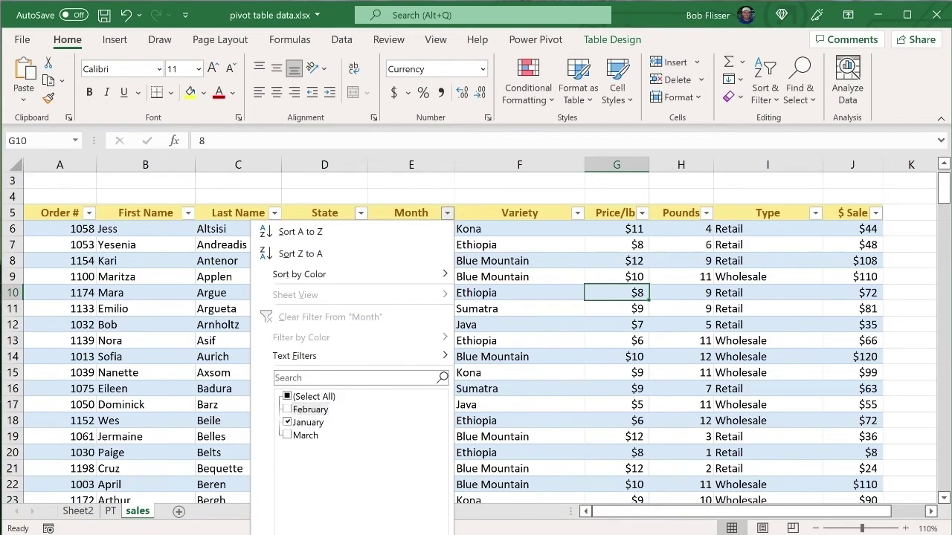
left_click(392, 534)
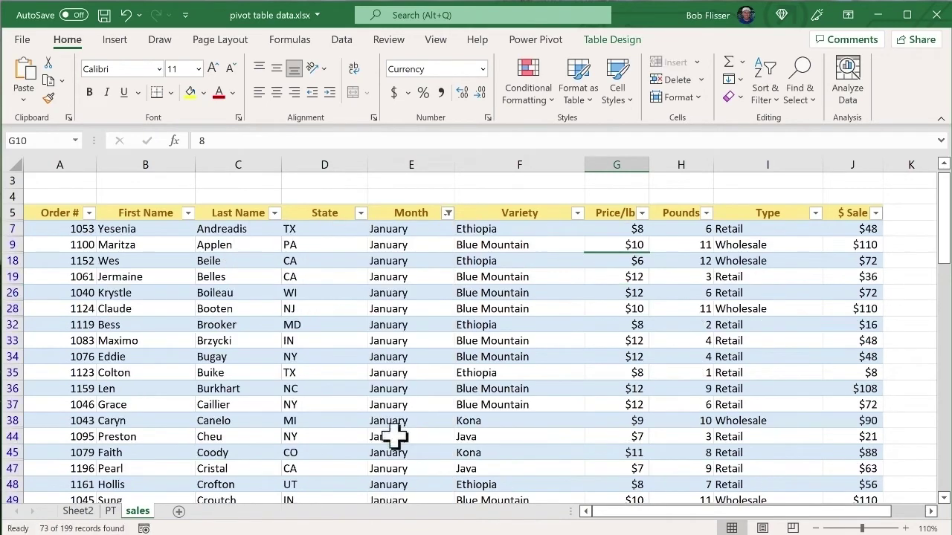
- Filter the Variety column of the sales table to show only Colombia
left_click(577, 213)
left_click(418, 397)
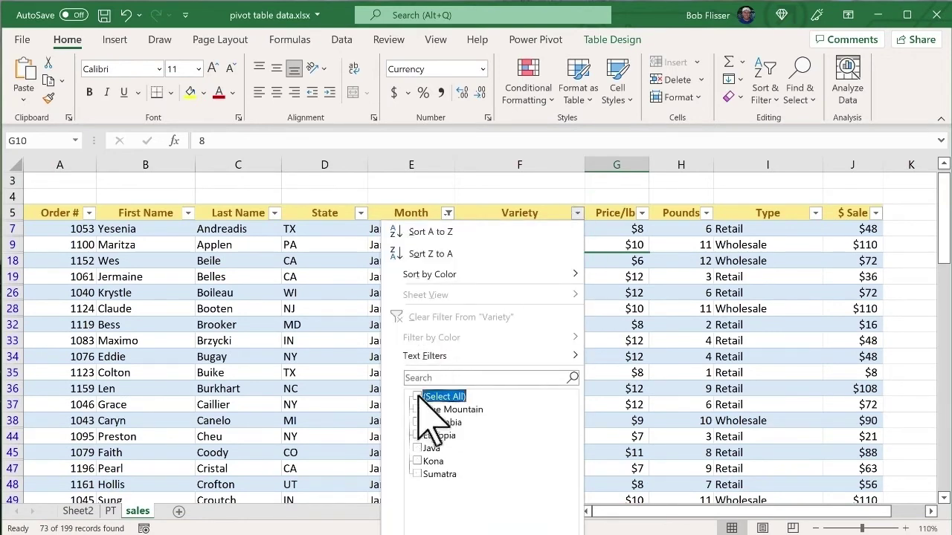
left_click(420, 422)
left_click(521, 534)
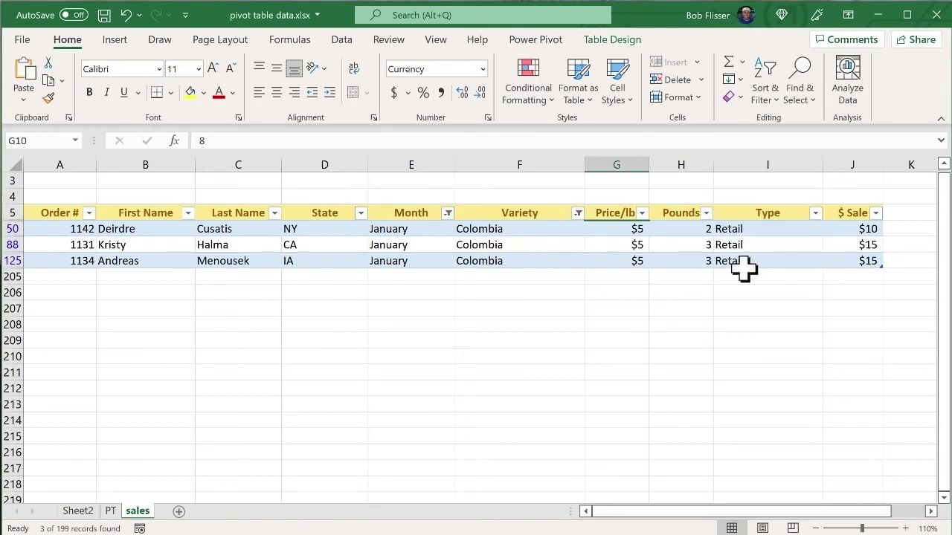
- Set the Pounds value of the first filtered January Colombia order, in cell H50, to 20
left_click(683, 228)
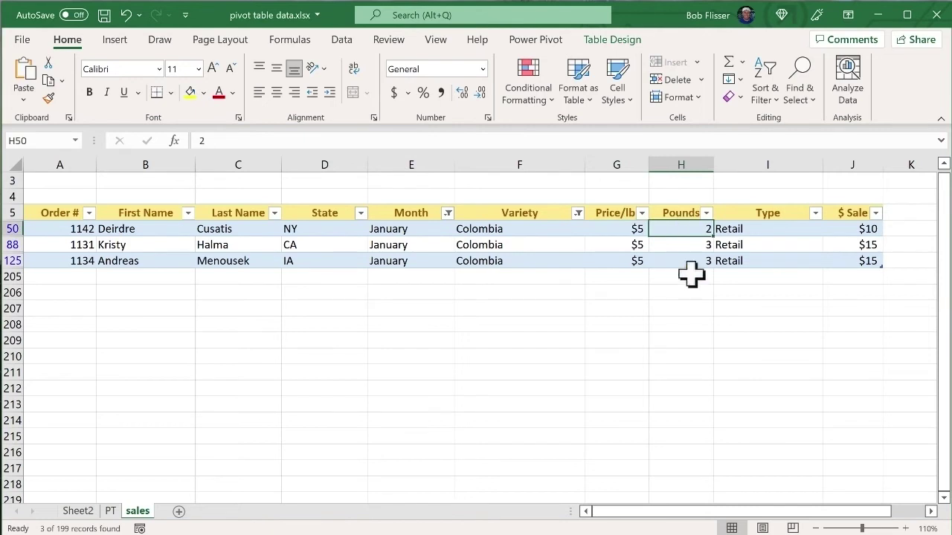
type("20")
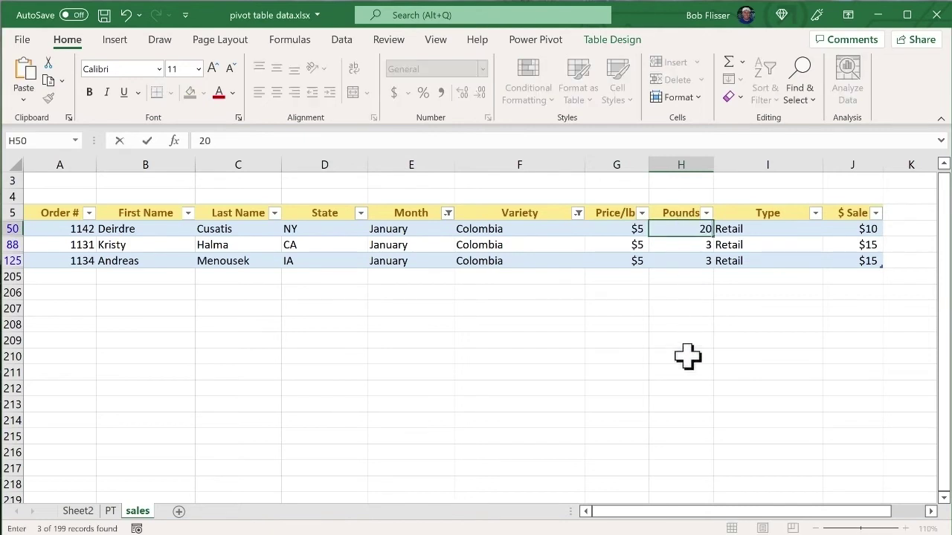
key("Return")
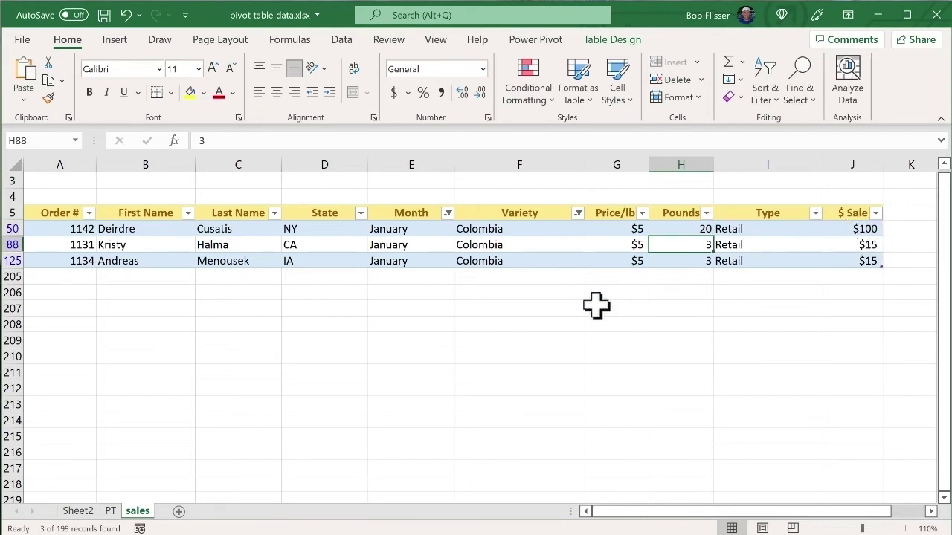
- Return to the PT sheet and update the PivotTable from its changed source data with Refresh All
left_click(110, 511)
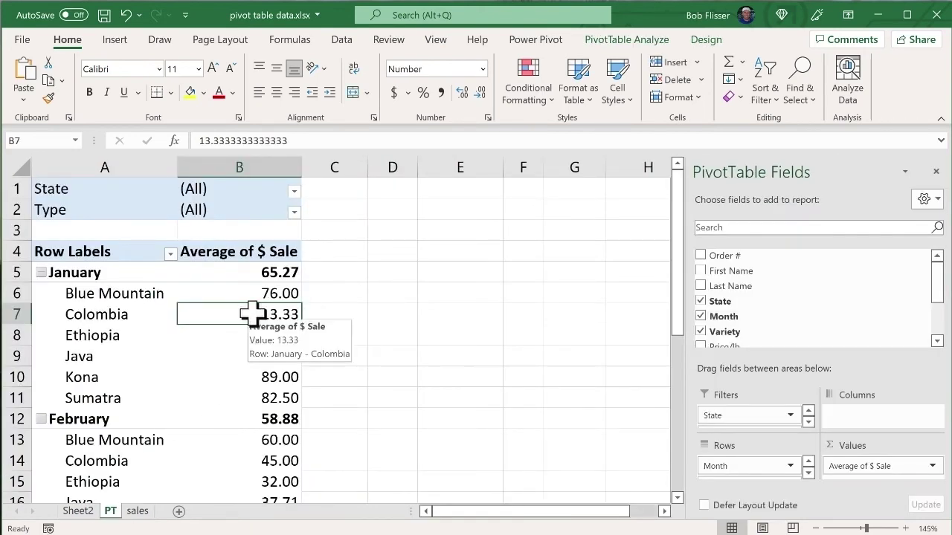
left_click(638, 41)
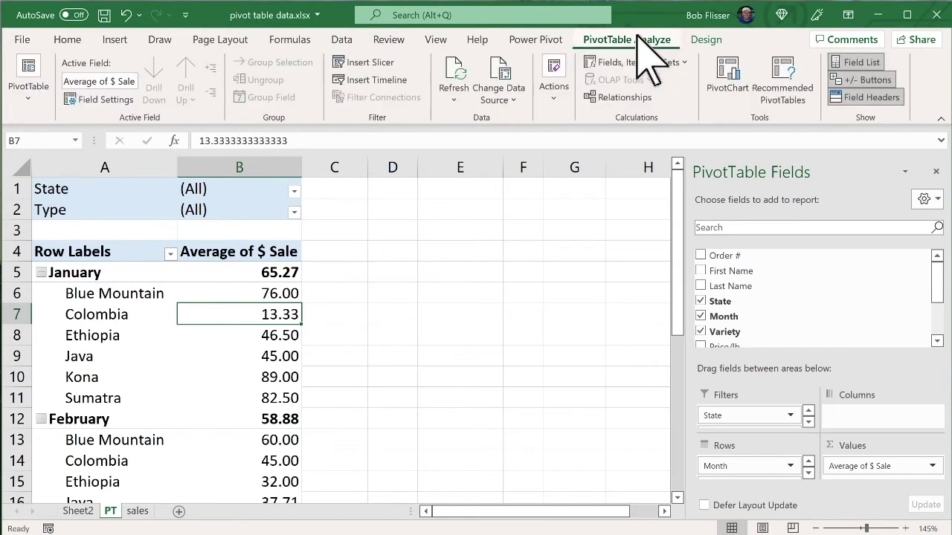
left_click(454, 100)
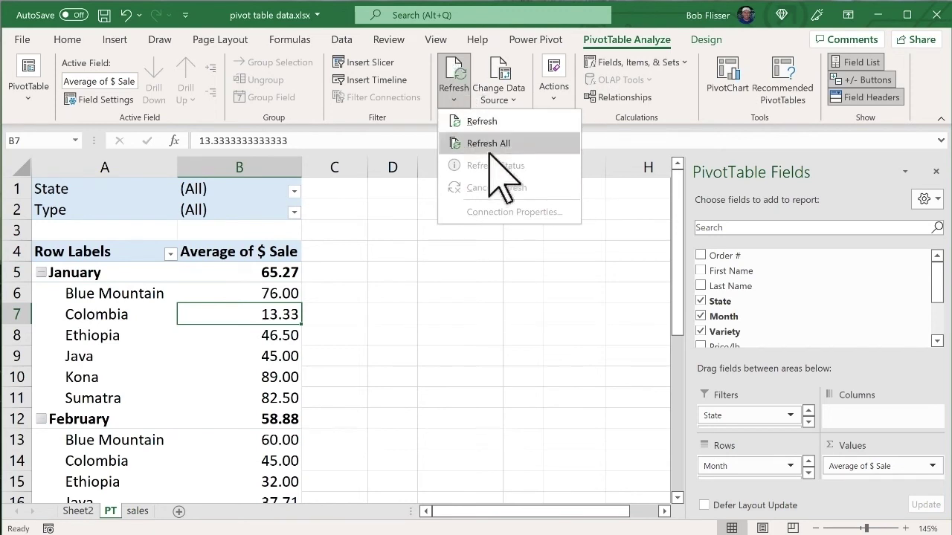
left_click(543, 143)
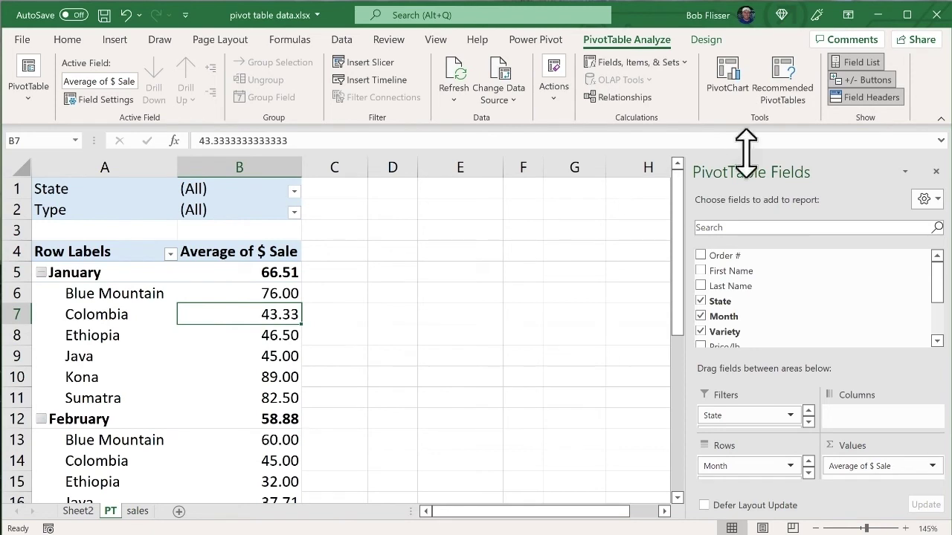
- Hide and redisplay the PivotTable's field list, its +/- buttons and its field headers, one after another
left_click(863, 62)
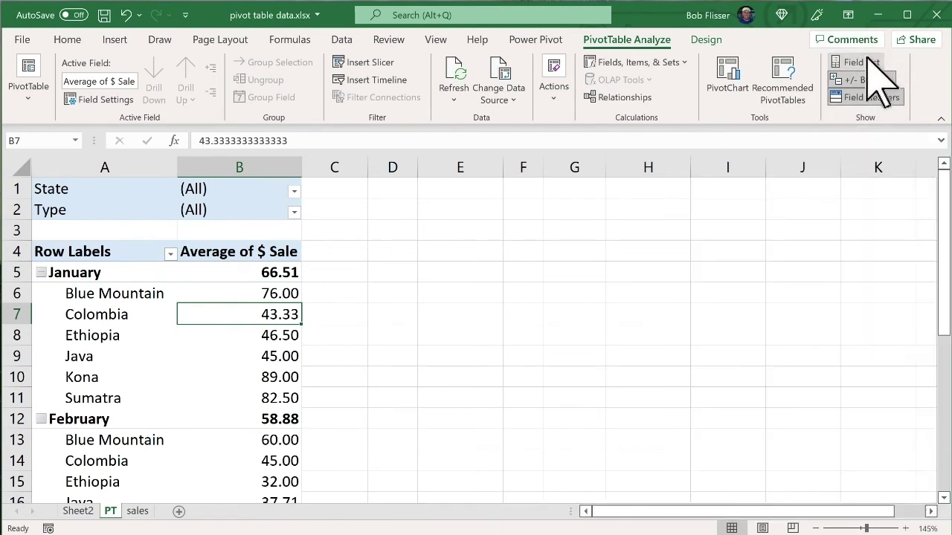
left_click(867, 60)
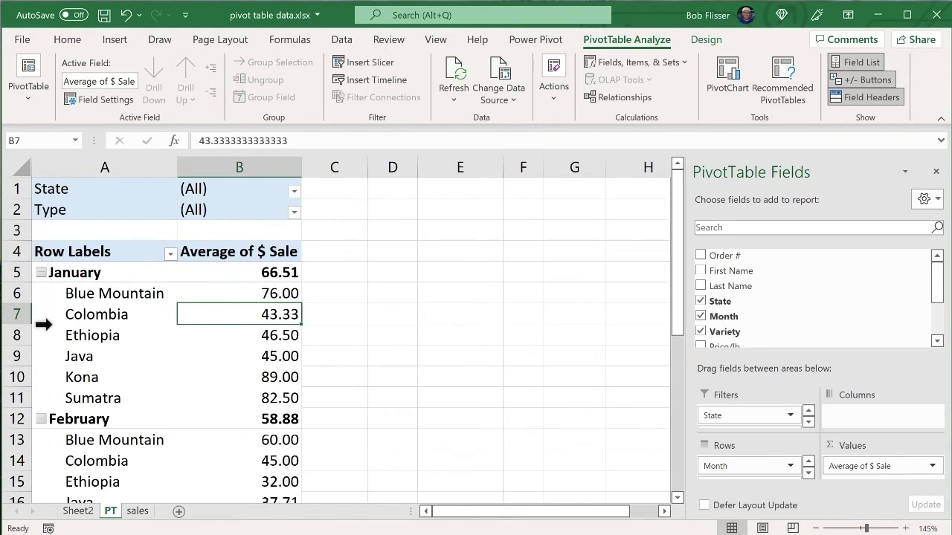
left_click(875, 79)
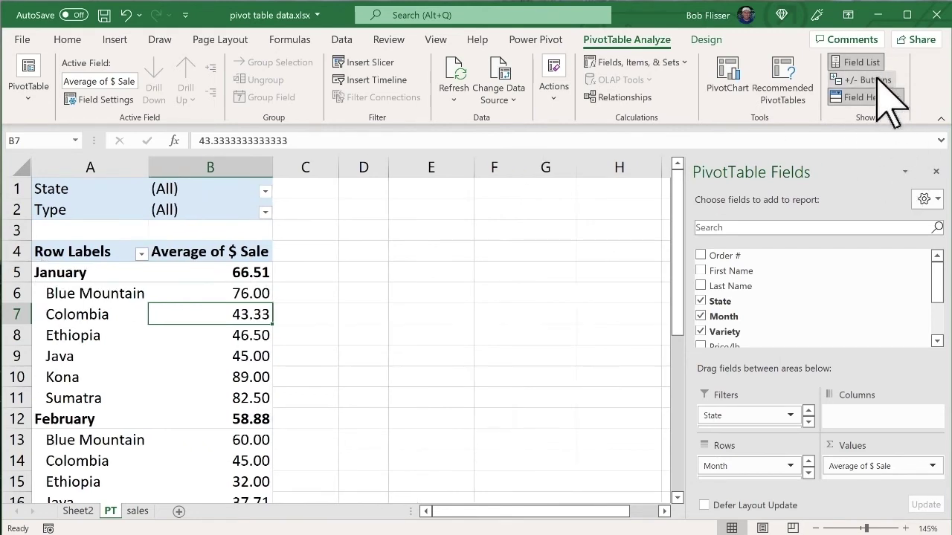
left_click(877, 79)
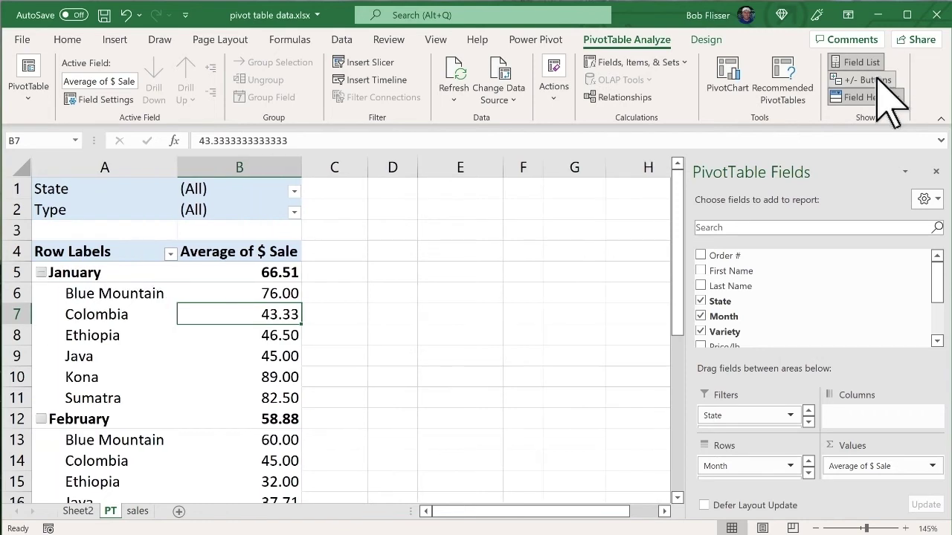
left_click(874, 97)
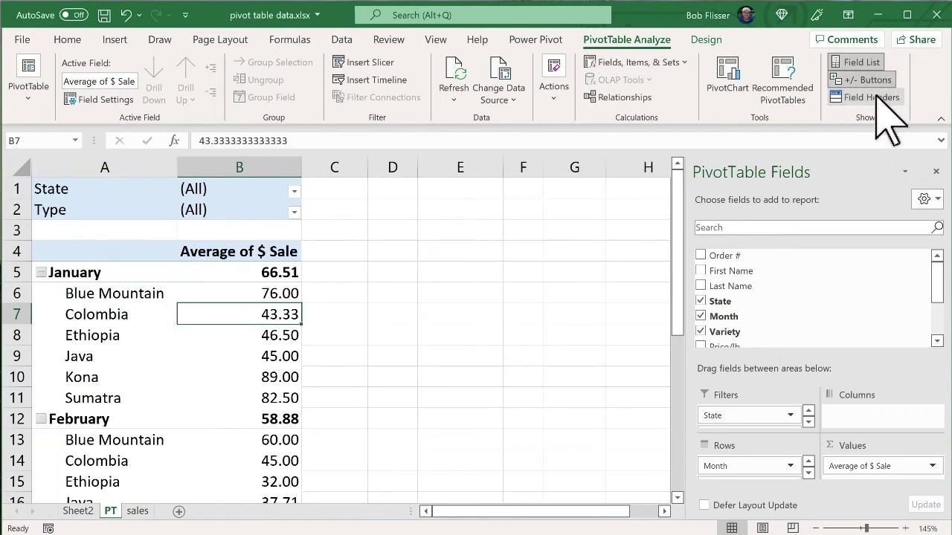
left_click(874, 98)
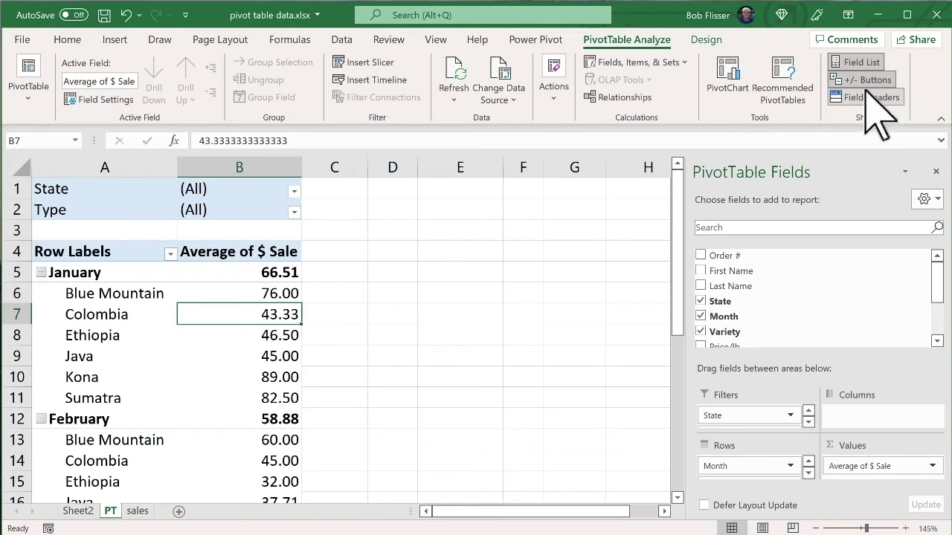
- Turn the PivotTable's Row Headers and Column Headers style options off and back on, one after the other
left_click(706, 41)
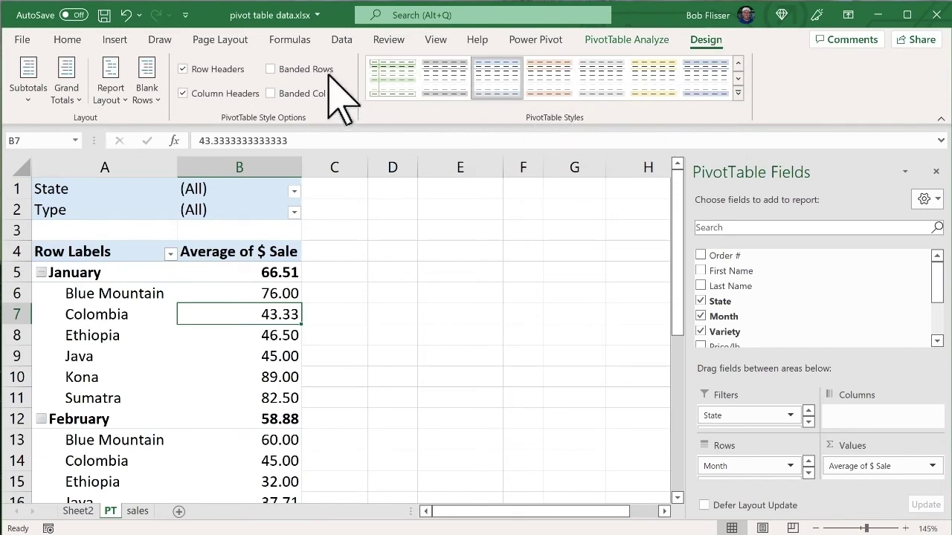
left_click(182, 68)
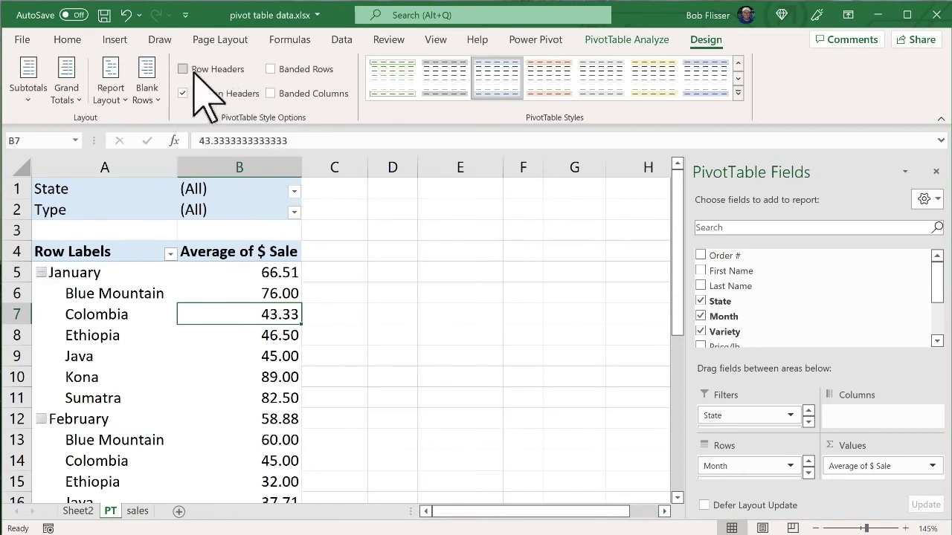
left_click(187, 69)
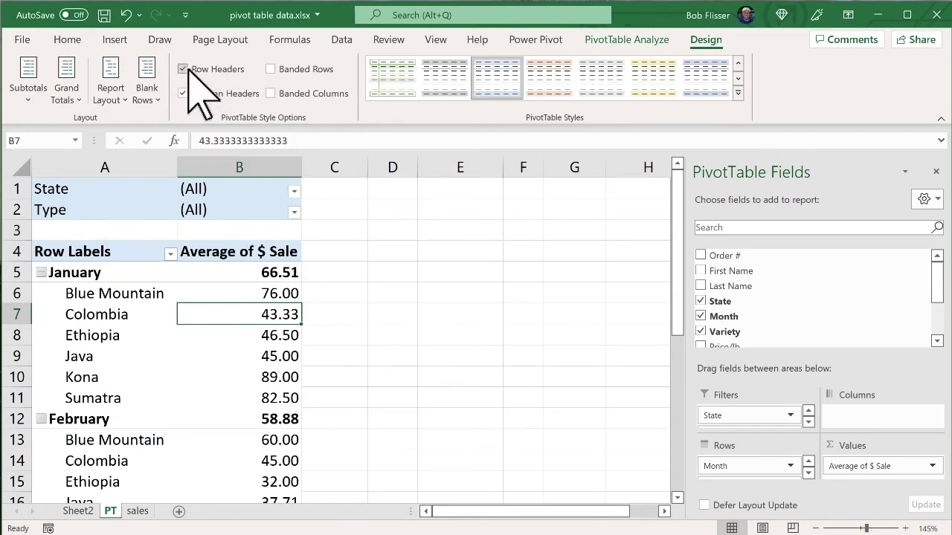
left_click(218, 95)
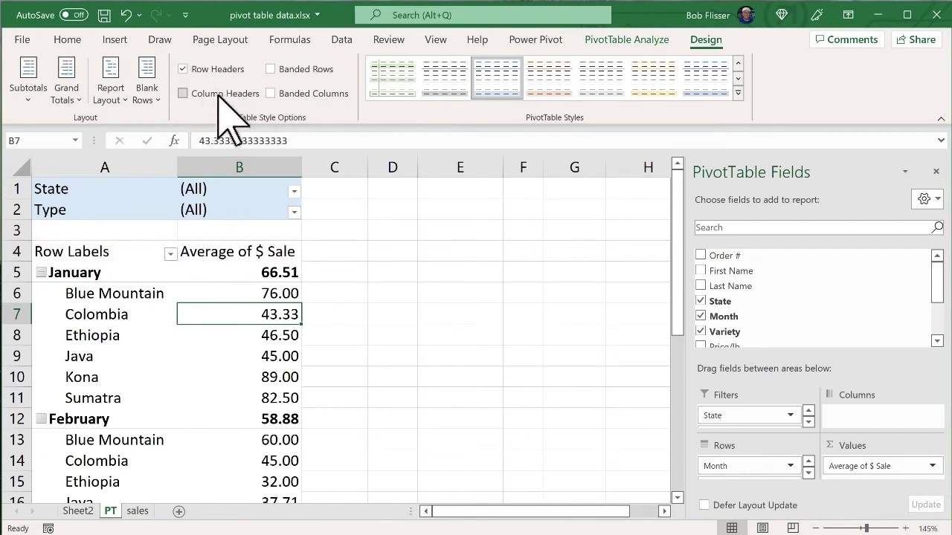
left_click(223, 94)
- Try the Banded Rows and Banded Columns style options on the PivotTable, switching each off again
left_click(306, 71)
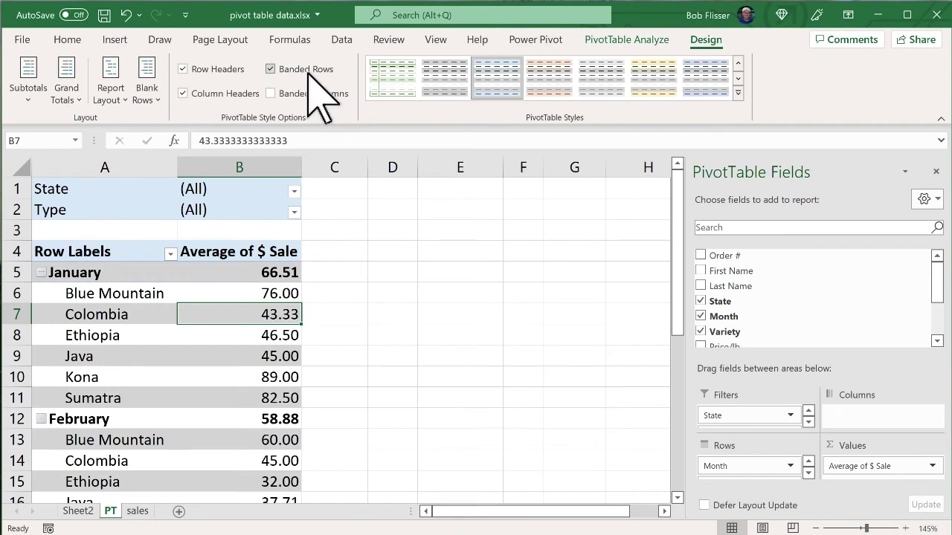
left_click(308, 72)
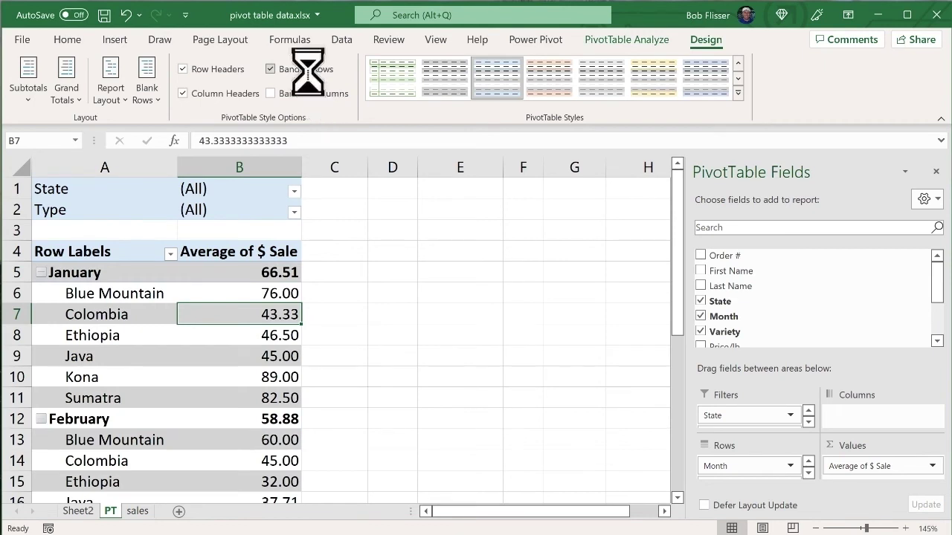
left_click(331, 112)
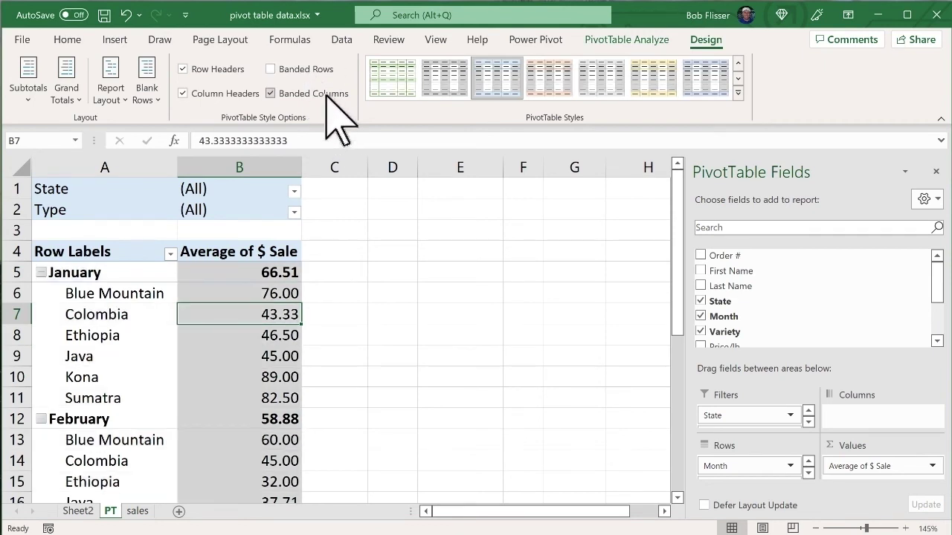
left_click(332, 112)
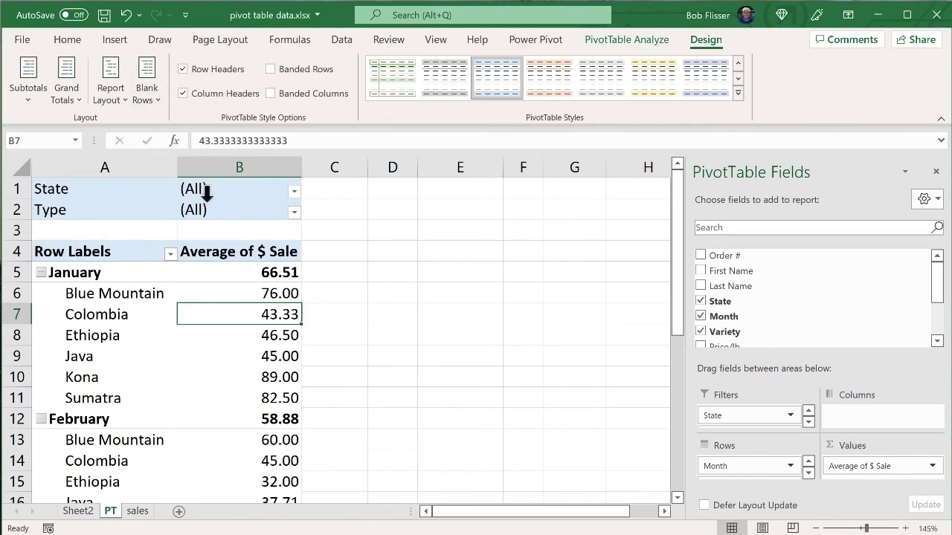
- Insert a blank line after each month group in the PivotTable and review the spacing through March
scroll(231, 356, "down", 5)
scroll(230, 357, "right", 2)
scroll(230, 357, "left", 2)
scroll(230, 357, "up", 5)
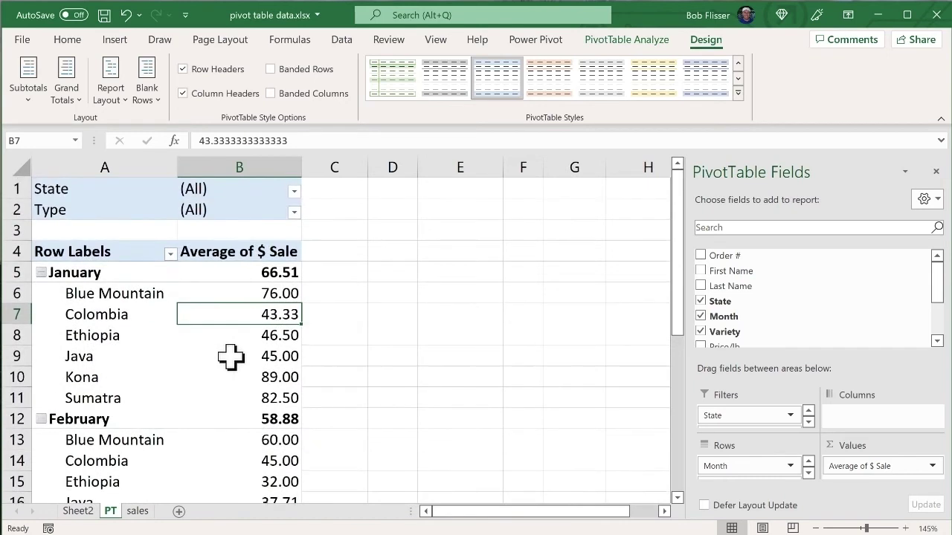
left_click(159, 102)
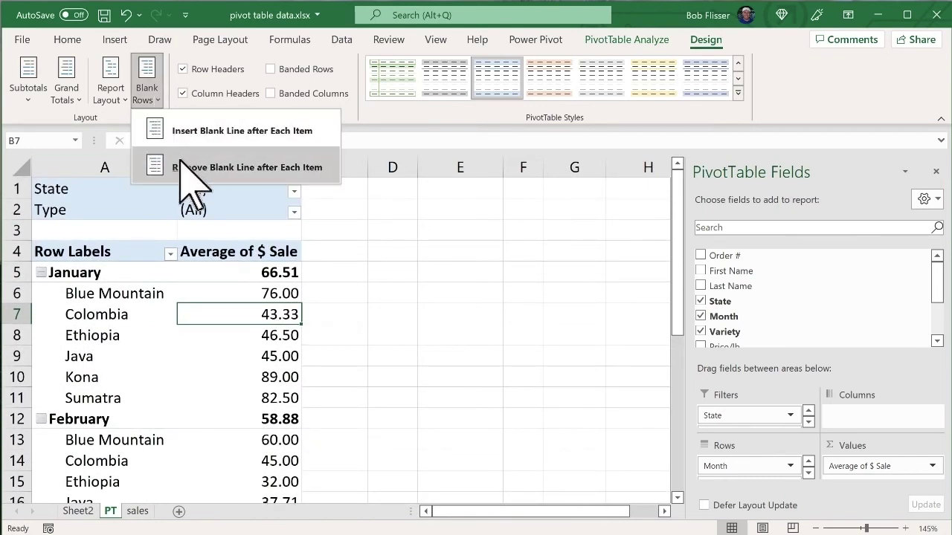
left_click(301, 131)
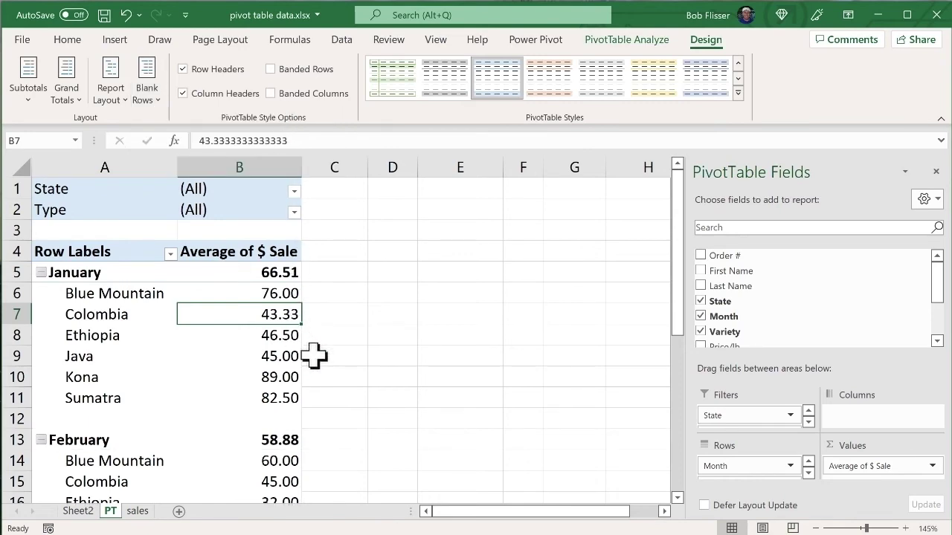
scroll(314, 356, "down", 4)
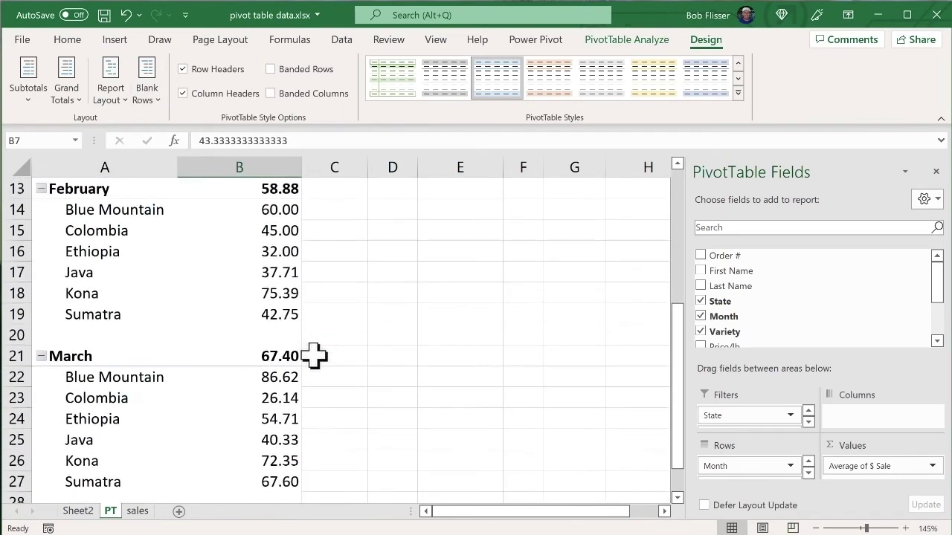
scroll(314, 356, "up", 4)
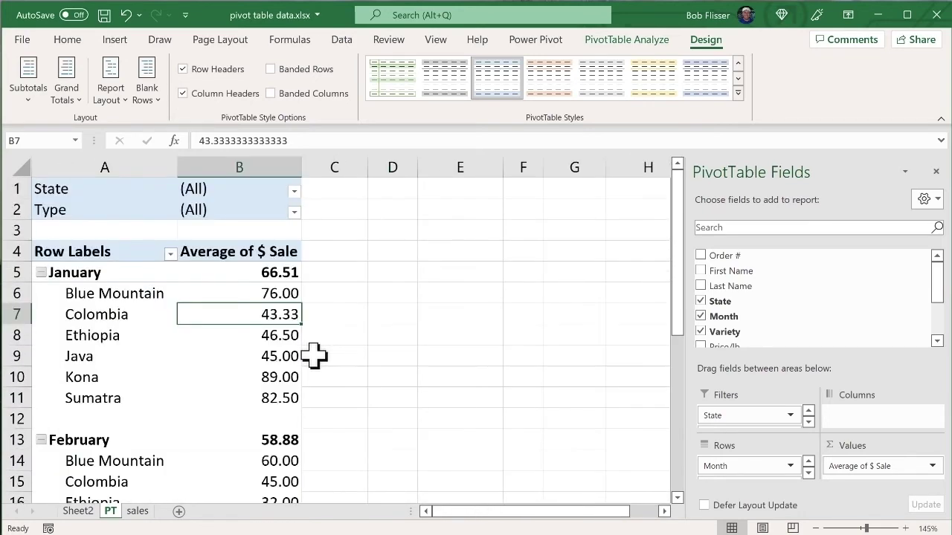
- Try the PivotTable in Outline Form and in Tabular Form, returning it to Compact Form
left_click_drag(678, 240, 683, 206)
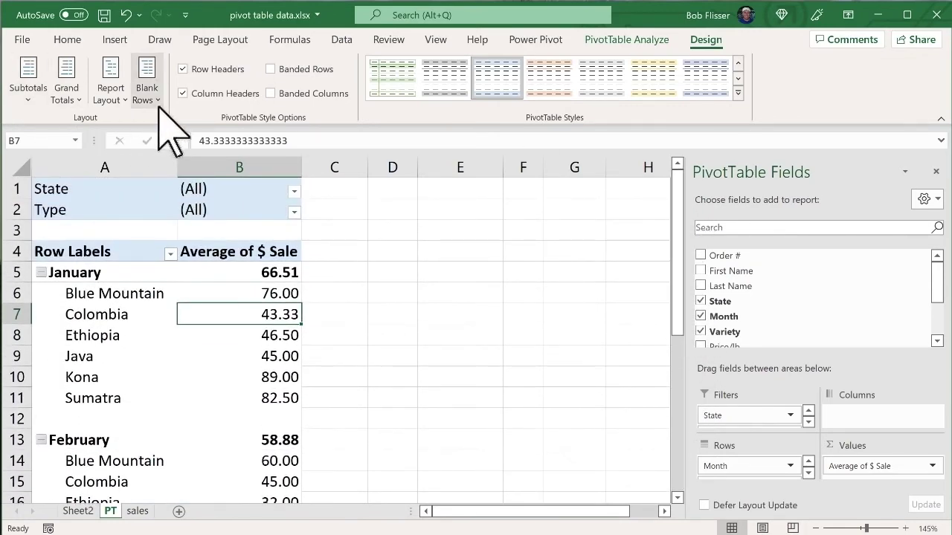
left_click(110, 89)
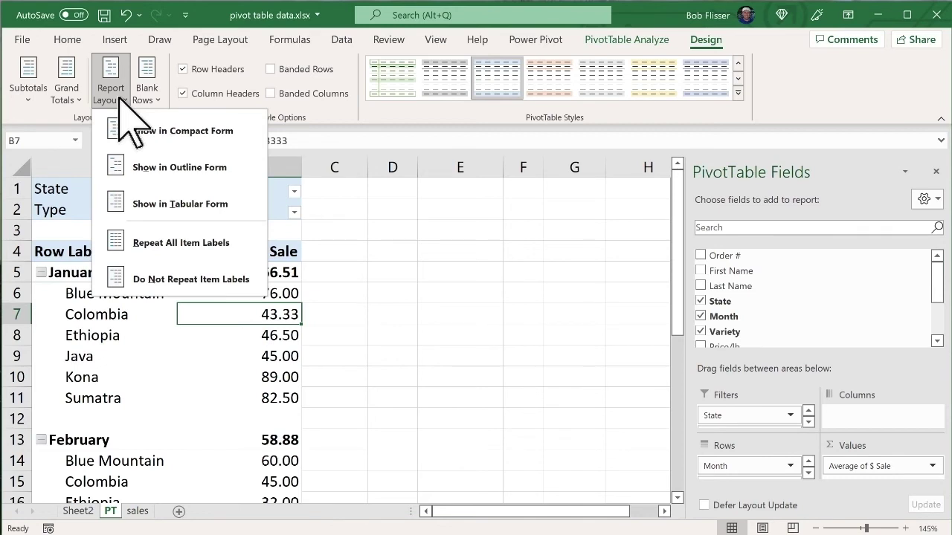
left_click(212, 168)
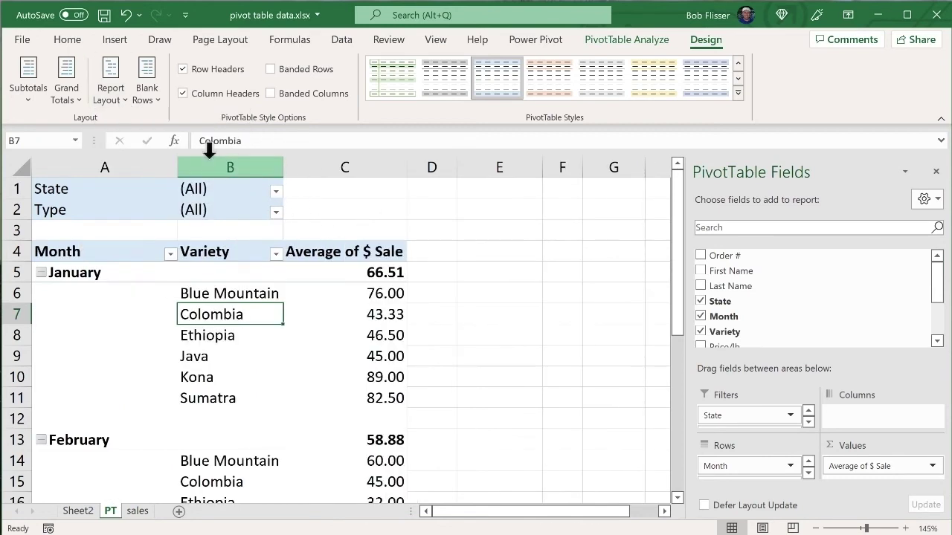
left_click(121, 96)
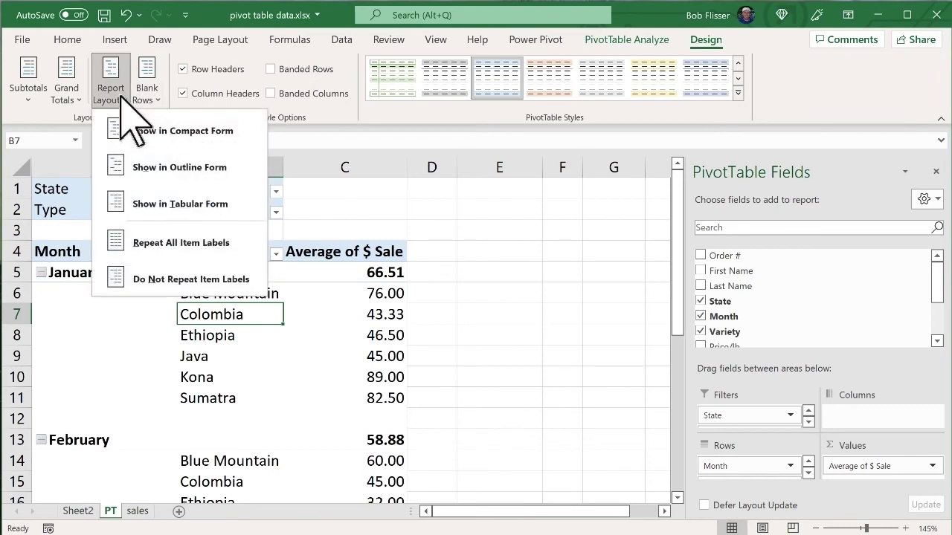
left_click(190, 203)
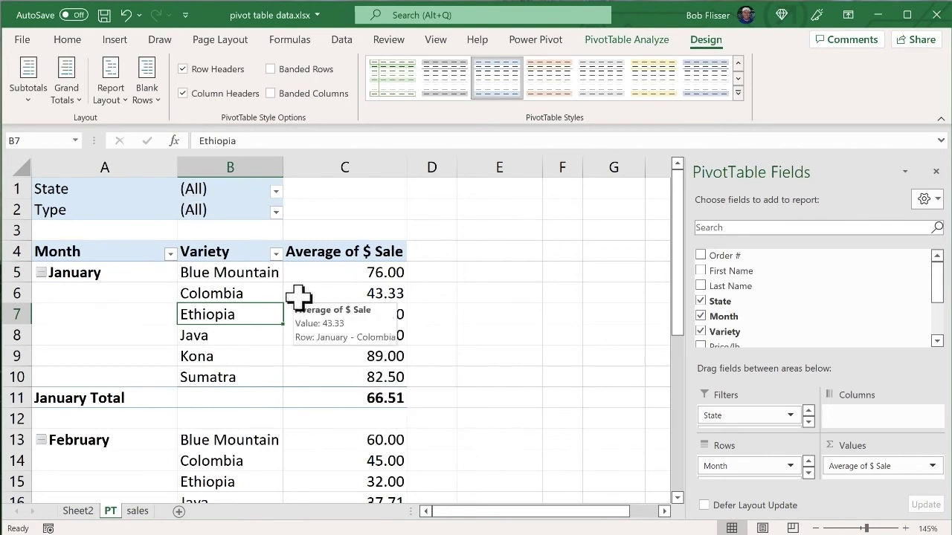
left_click(121, 93)
left_click(184, 131)
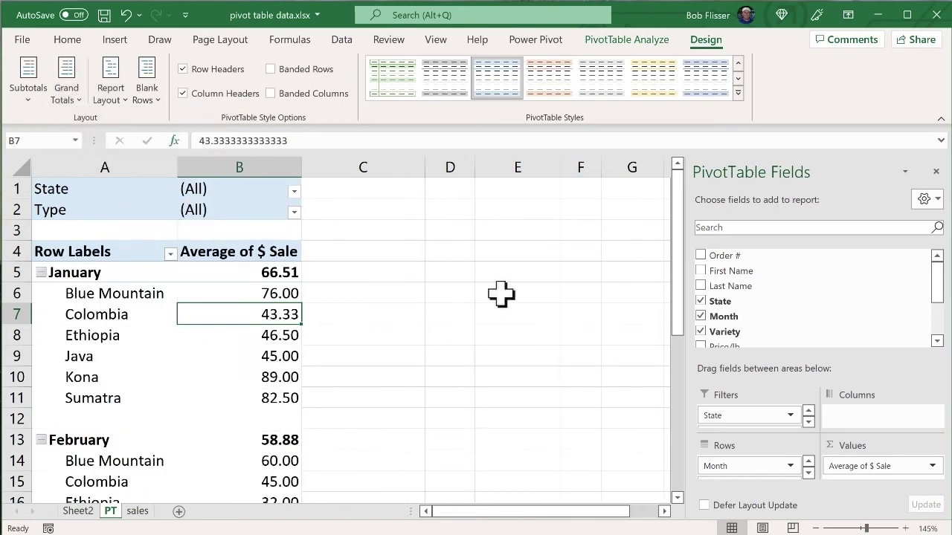
- Summarize the PivotTable's $ Sale value field by Sum
left_click_drag(678, 281, 692, 480)
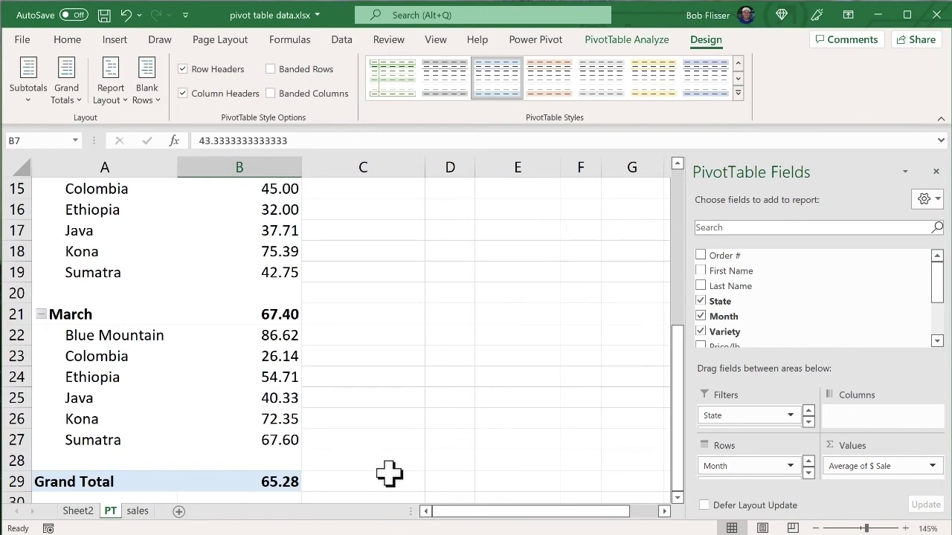
left_click(932, 466)
left_click(922, 449)
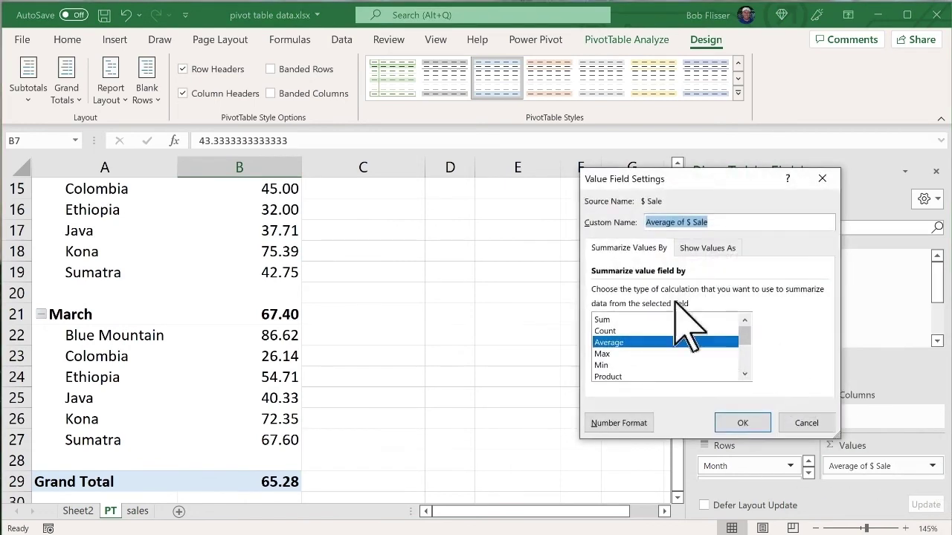
left_click(612, 320)
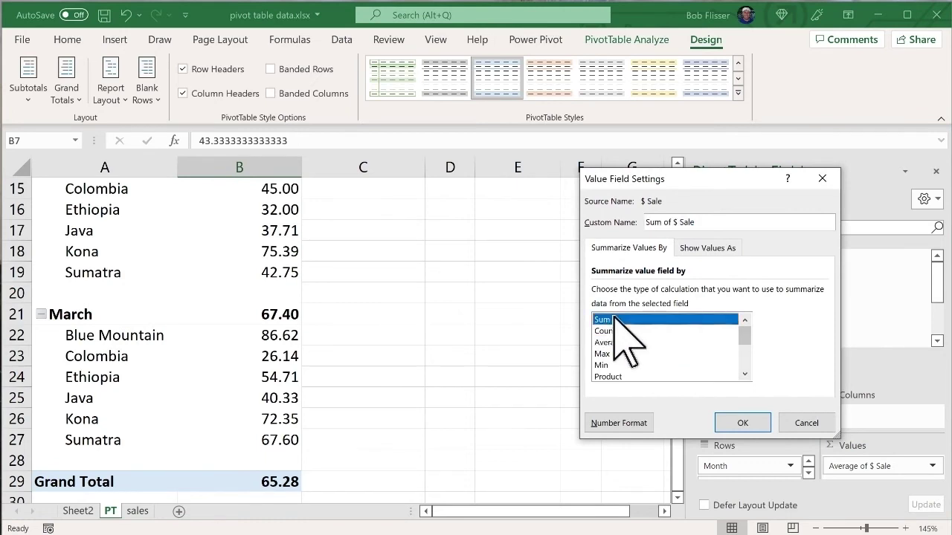
left_click(743, 421)
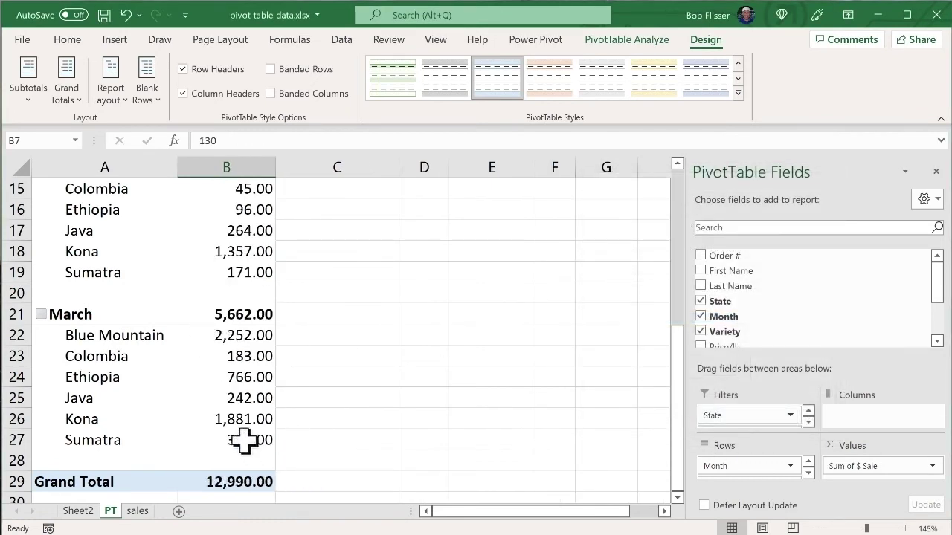
- Format the Sum of $ Sale values as numbers with zero decimal places and a thousands separator
scroll(250, 380, "up", 3)
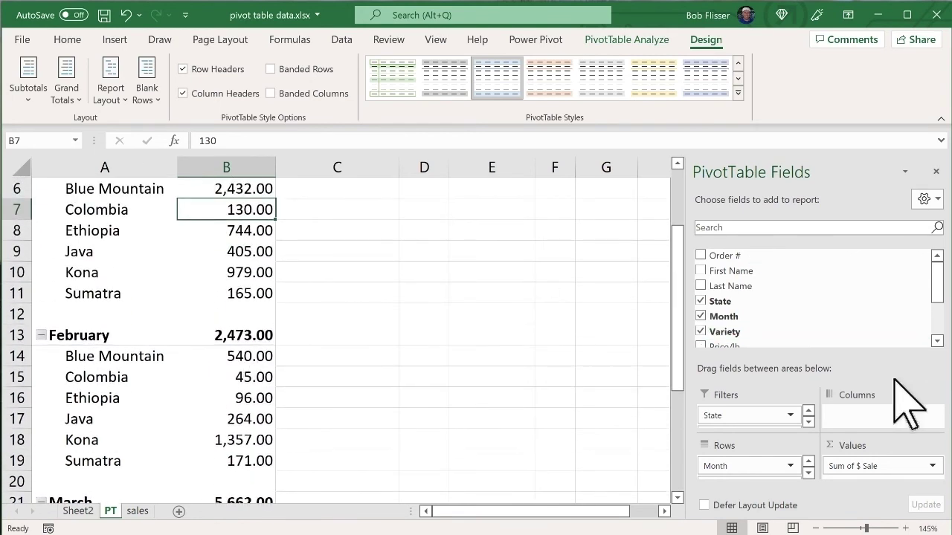
left_click(932, 466)
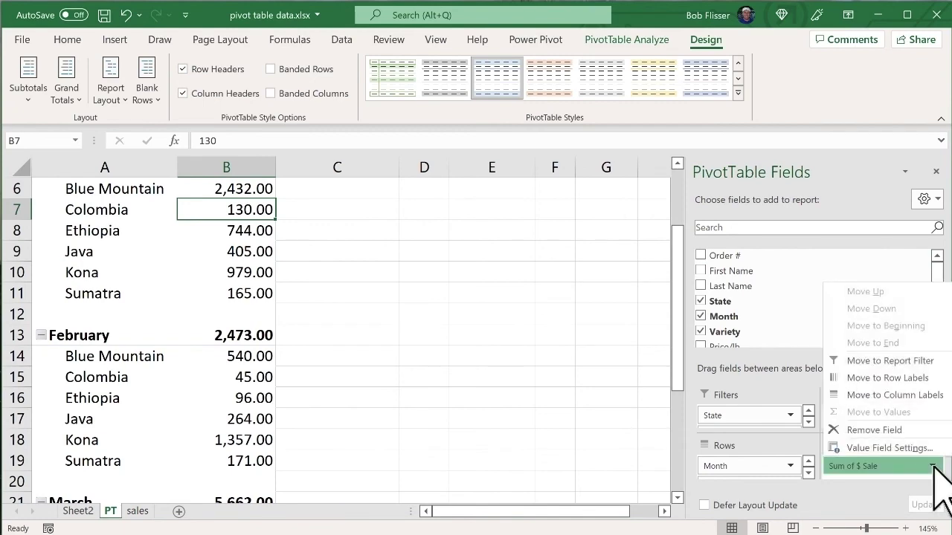
left_click(916, 448)
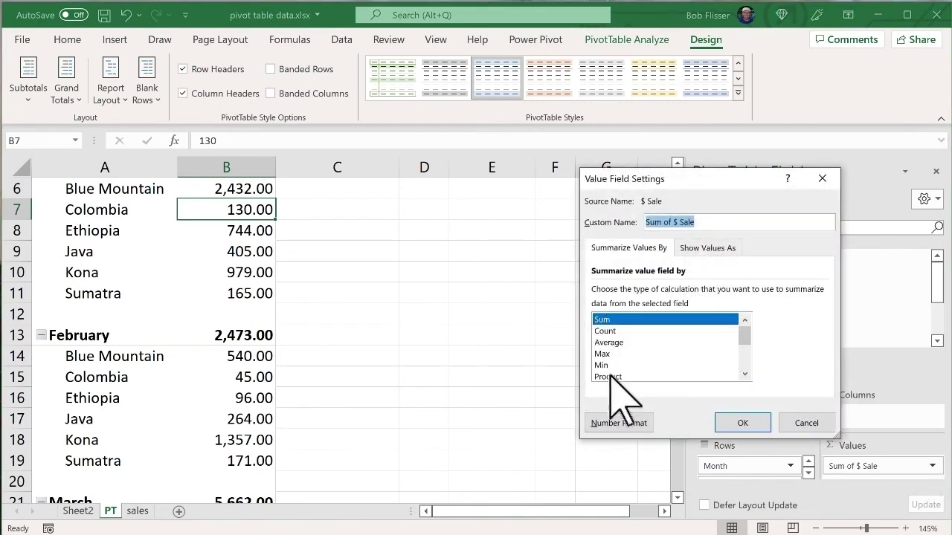
left_click(629, 423)
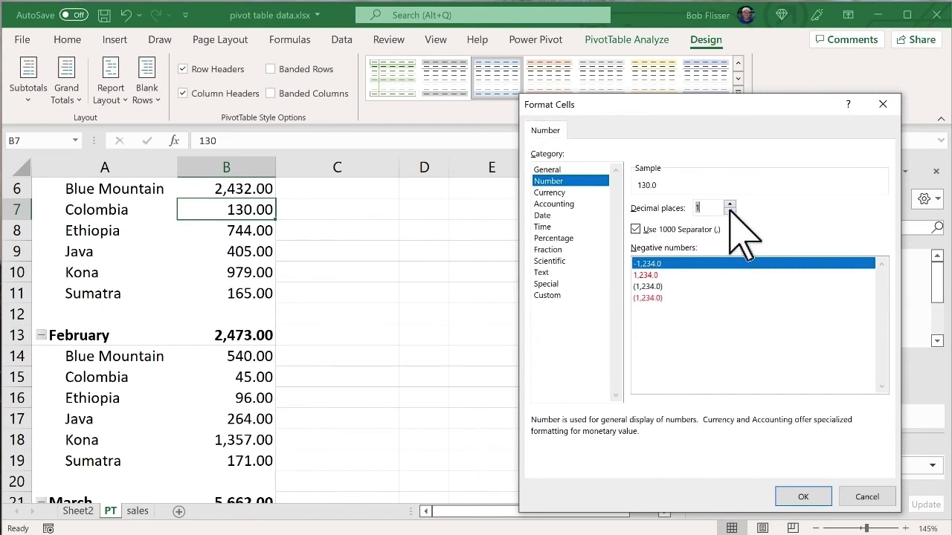
left_click(802, 496)
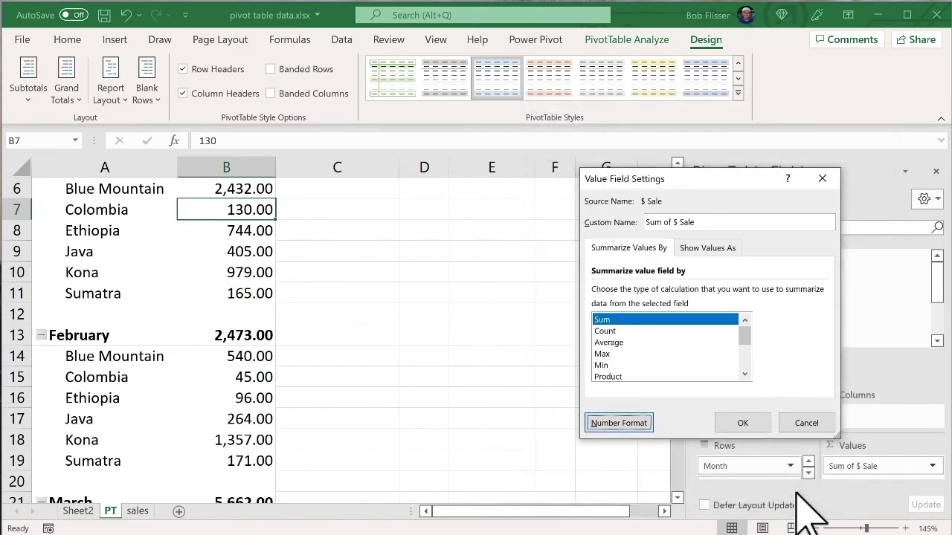
left_click(743, 422)
scroll(303, 335, "up", 2)
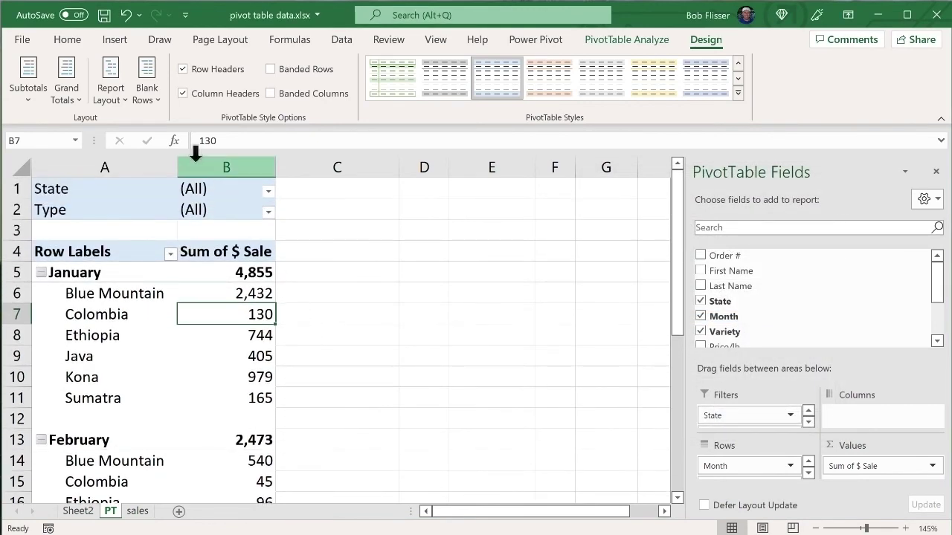
- Turn the PivotTable's grand totals off for rows and columns and back on for both
scroll(253, 346, "down", 3)
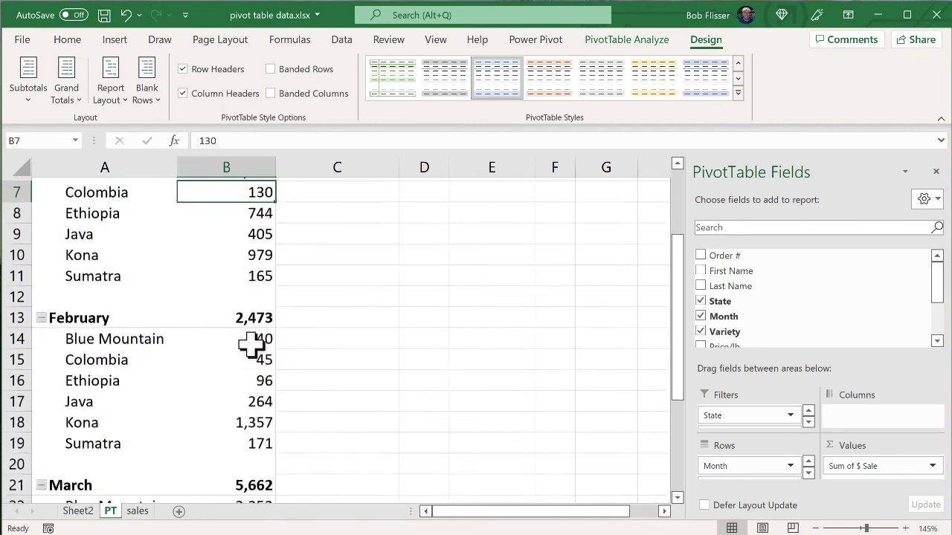
scroll(250, 345, "down", 3)
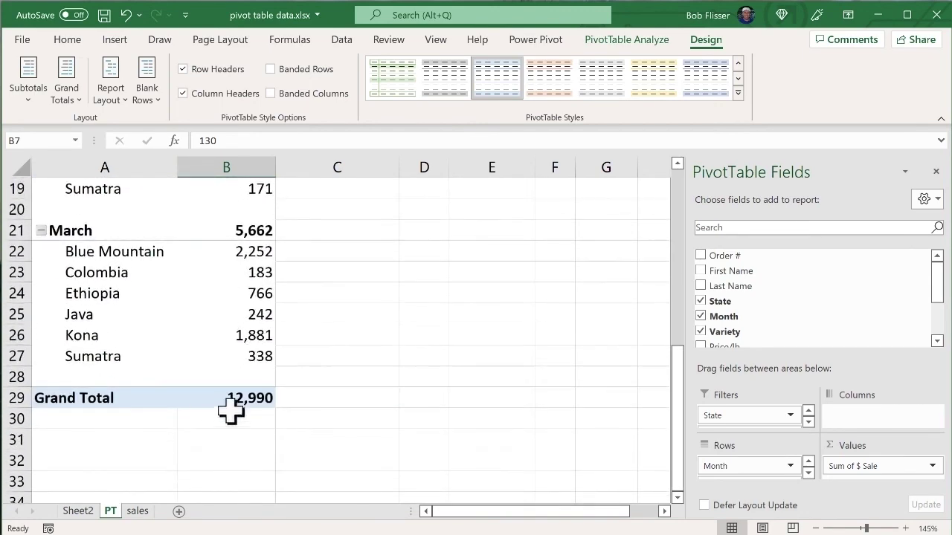
left_click(77, 104)
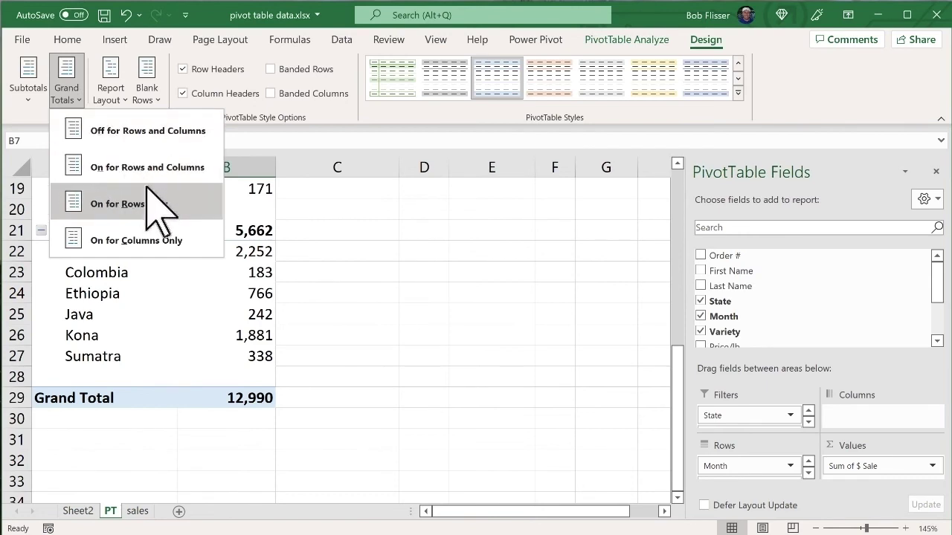
left_click(112, 132)
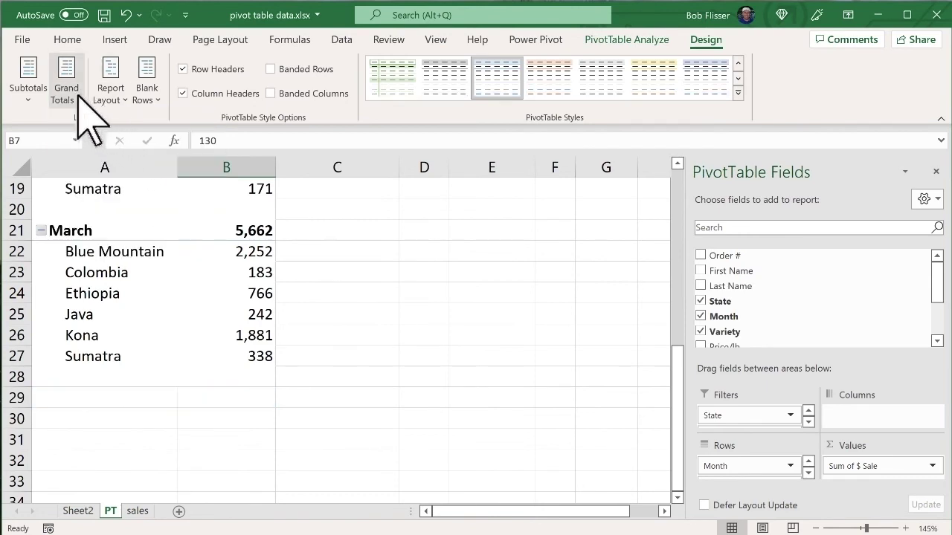
left_click(78, 96)
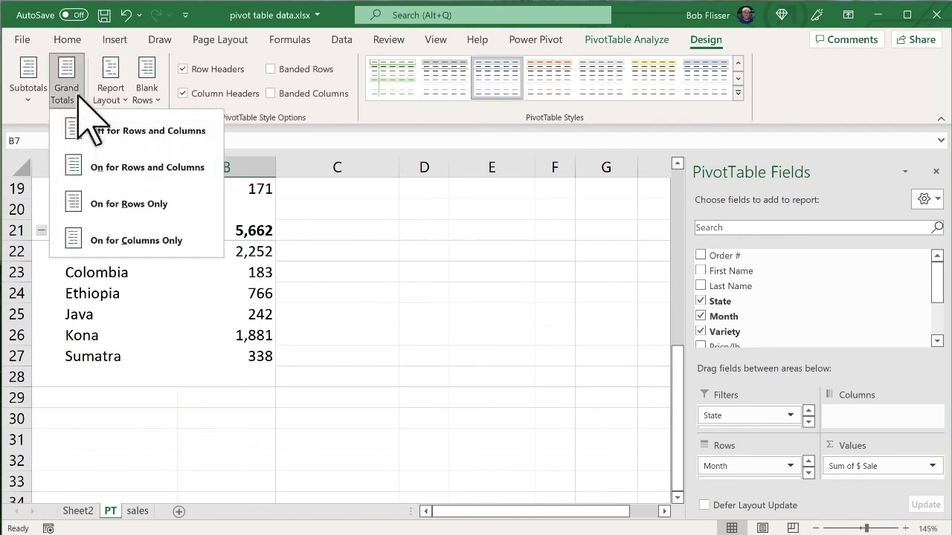
left_click(104, 168)
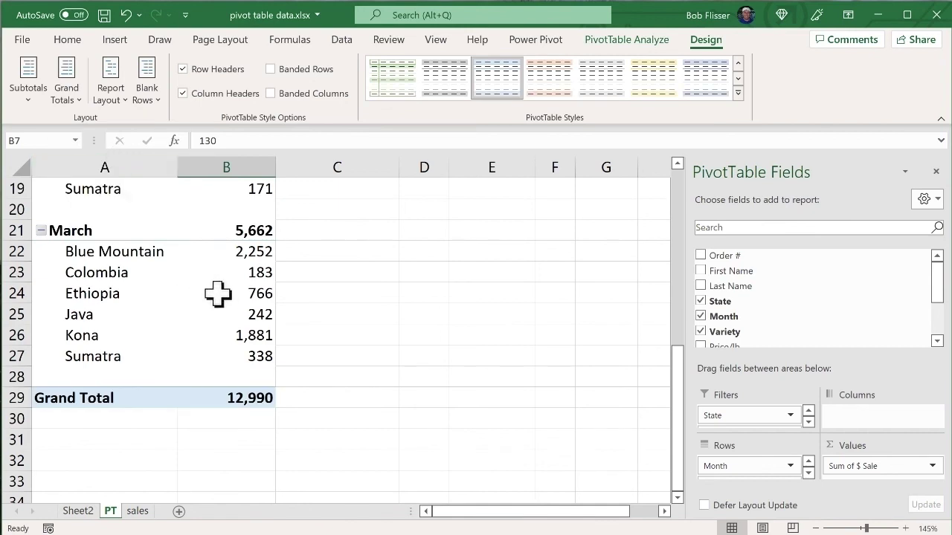
- Try hiding the month subtotals and showing them at the bottom of each group, returning them to the top of the group
scroll(223, 298, "up", 5)
scroll(223, 298, "up", 2)
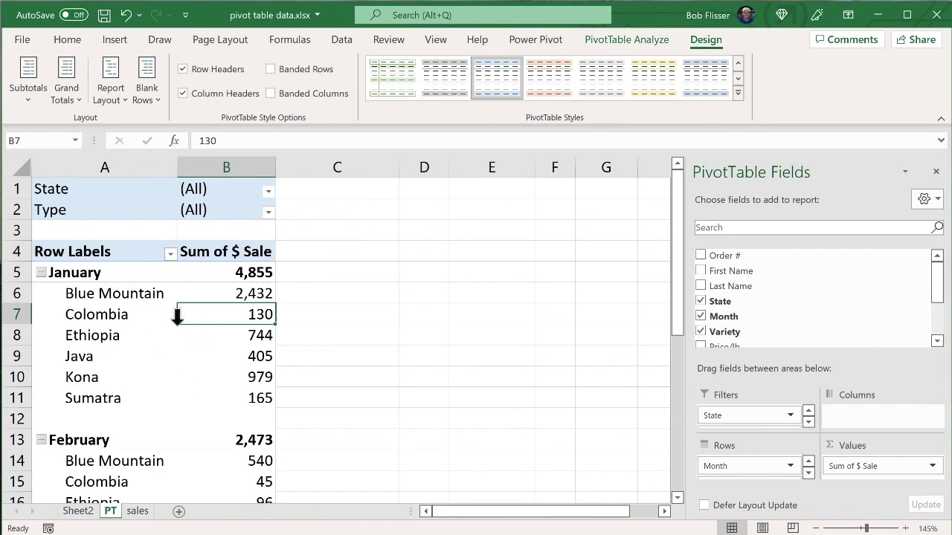
left_click(30, 104)
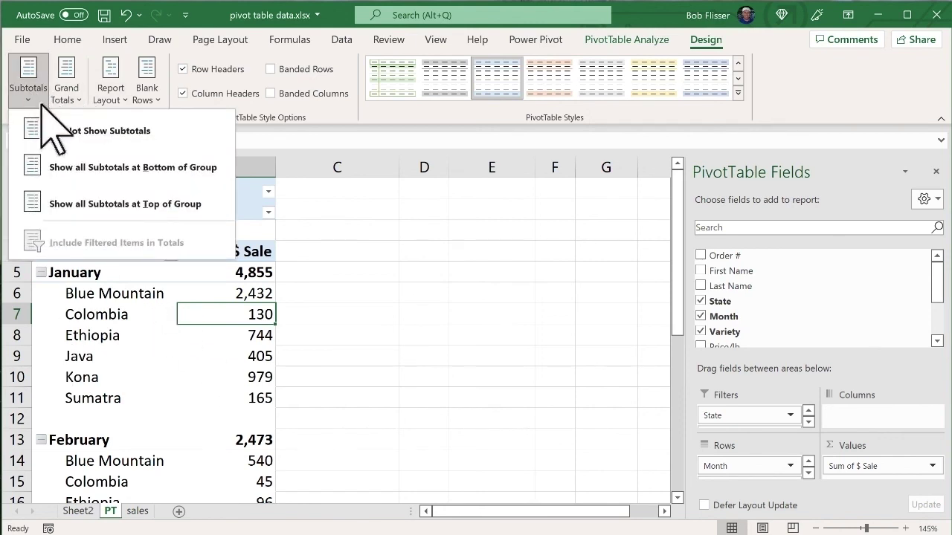
left_click(65, 131)
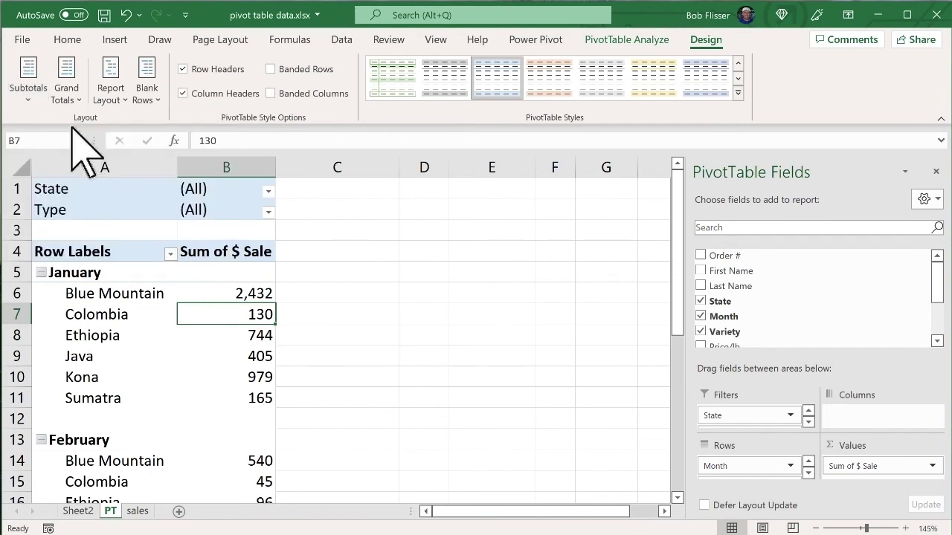
left_click(29, 93)
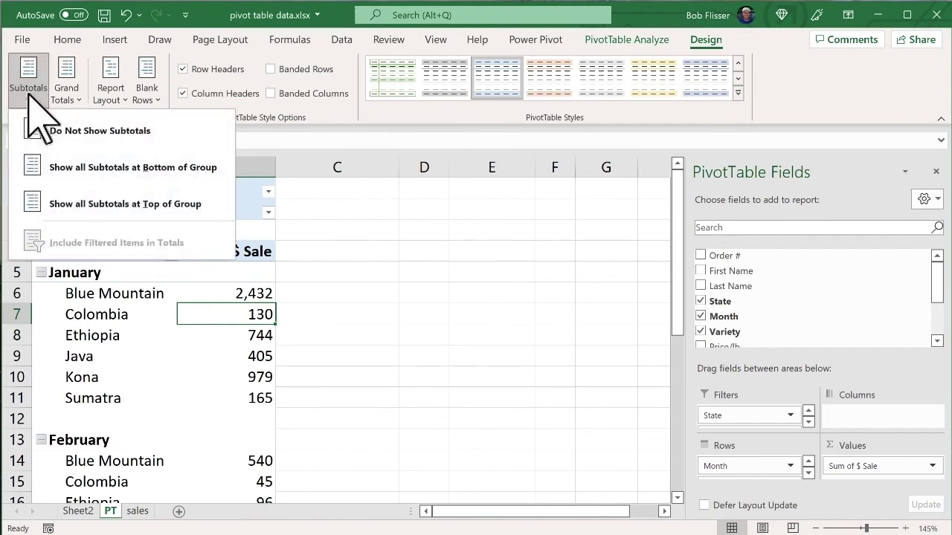
left_click(123, 170)
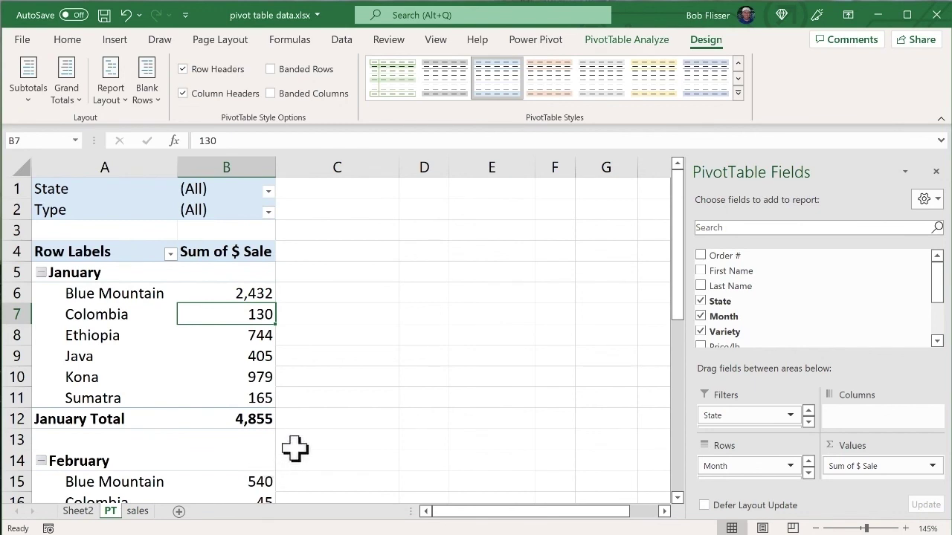
left_click(30, 89)
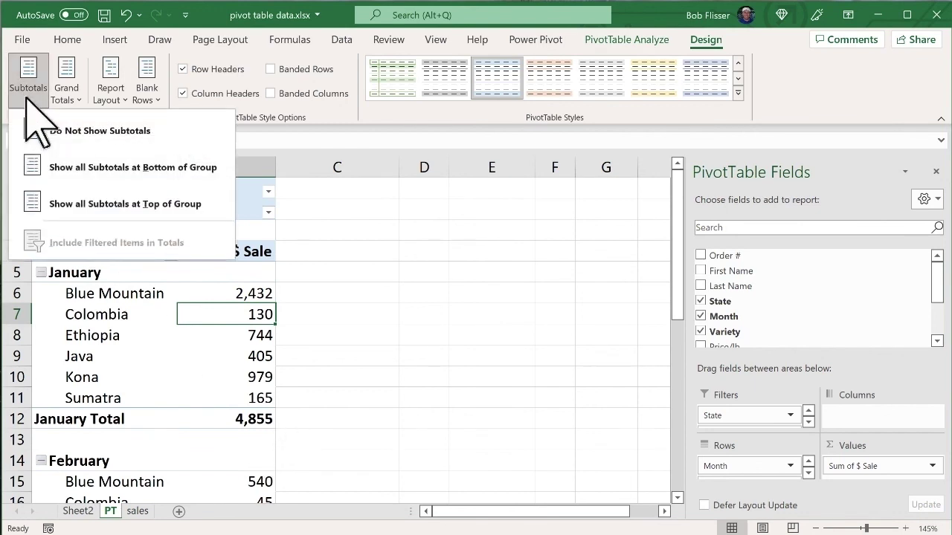
left_click(123, 203)
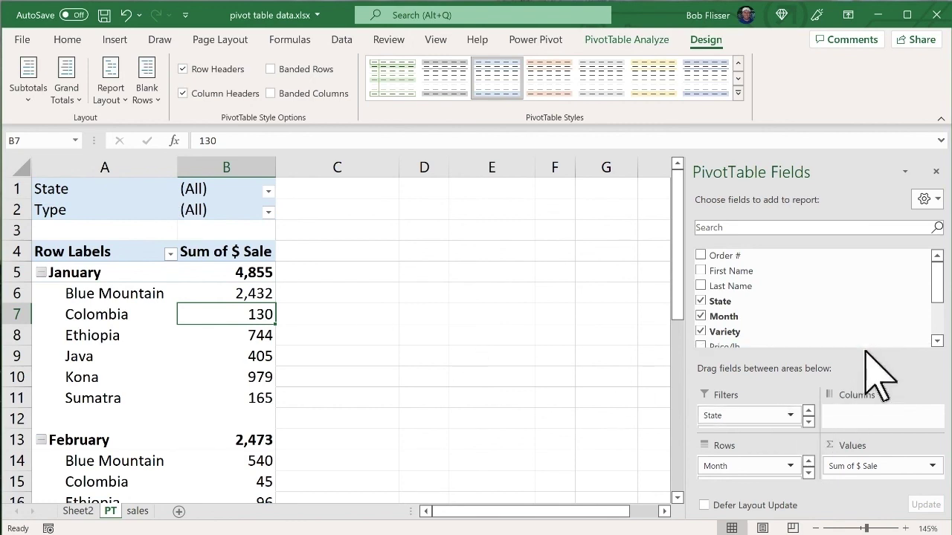
- Remove the Type field from the PivotTable's filters and look at the choices in the State filter
left_click_drag(871, 363, 867, 304)
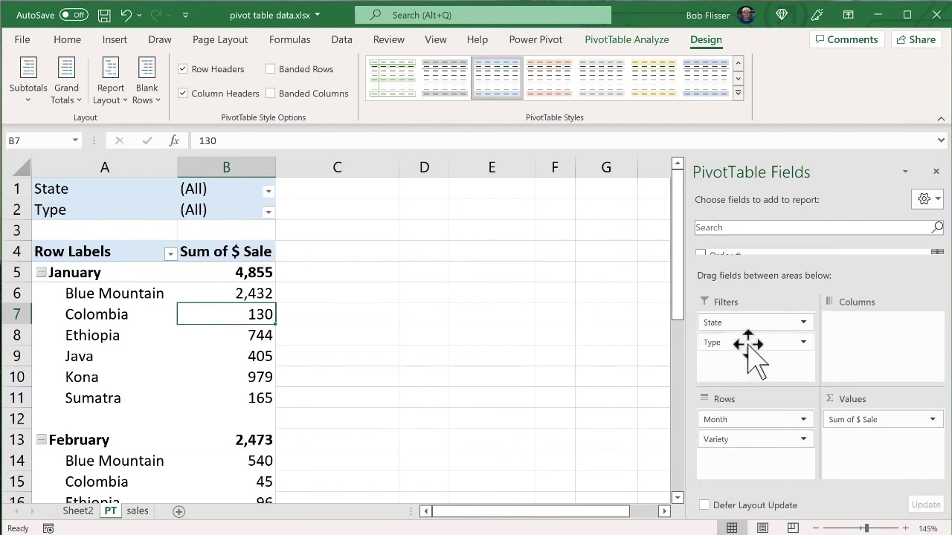
left_click_drag(748, 344, 510, 388)
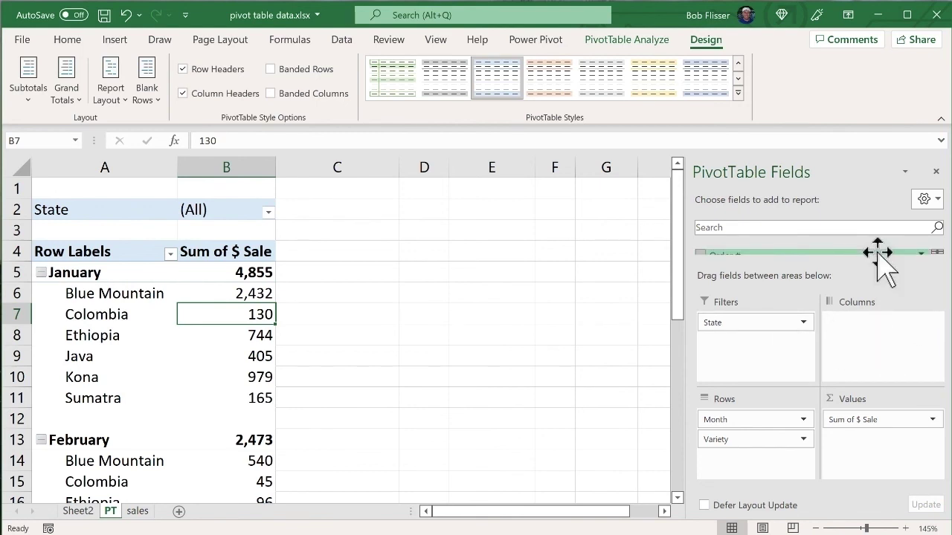
left_click_drag(877, 265, 887, 354)
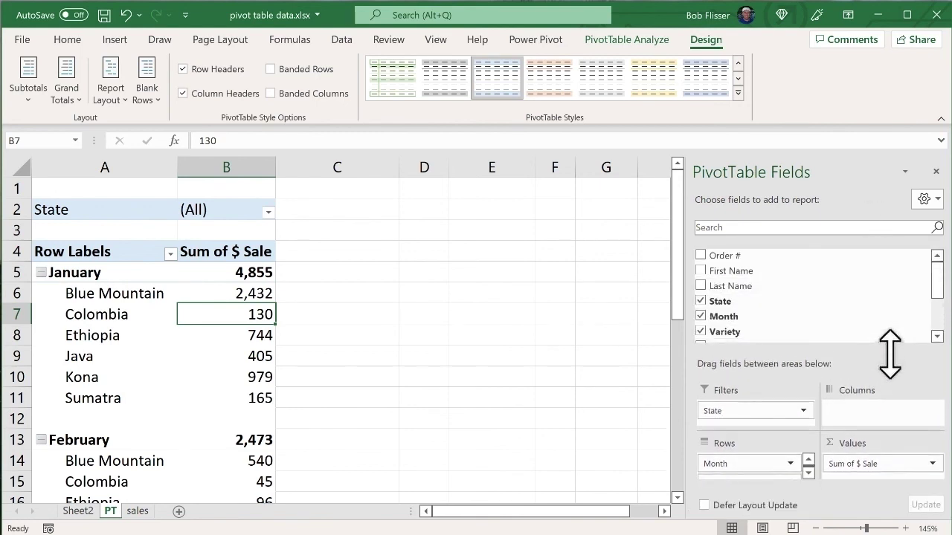
left_click(269, 212)
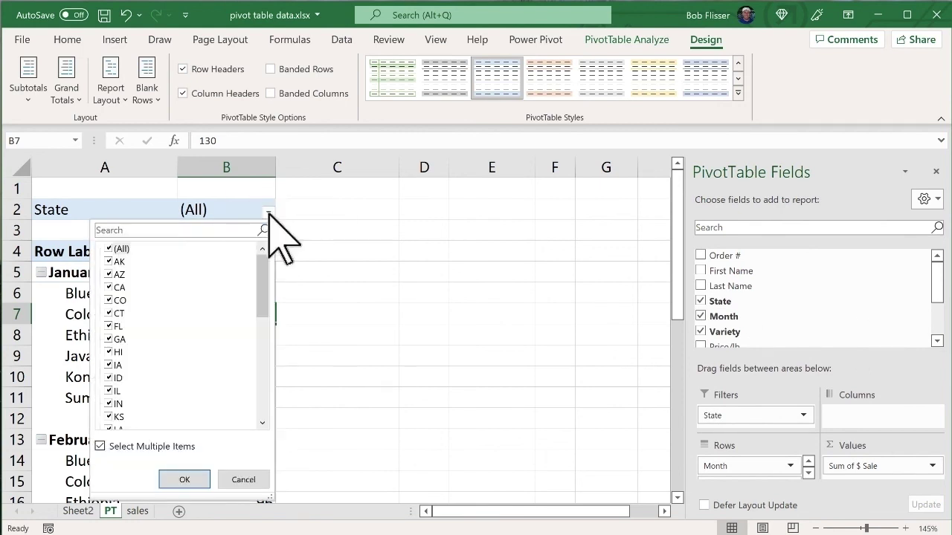
left_click(268, 214)
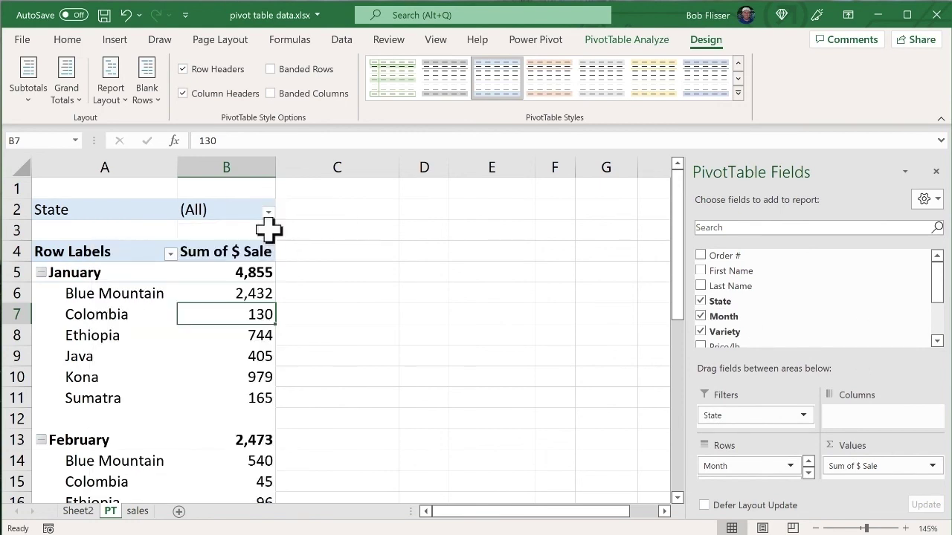